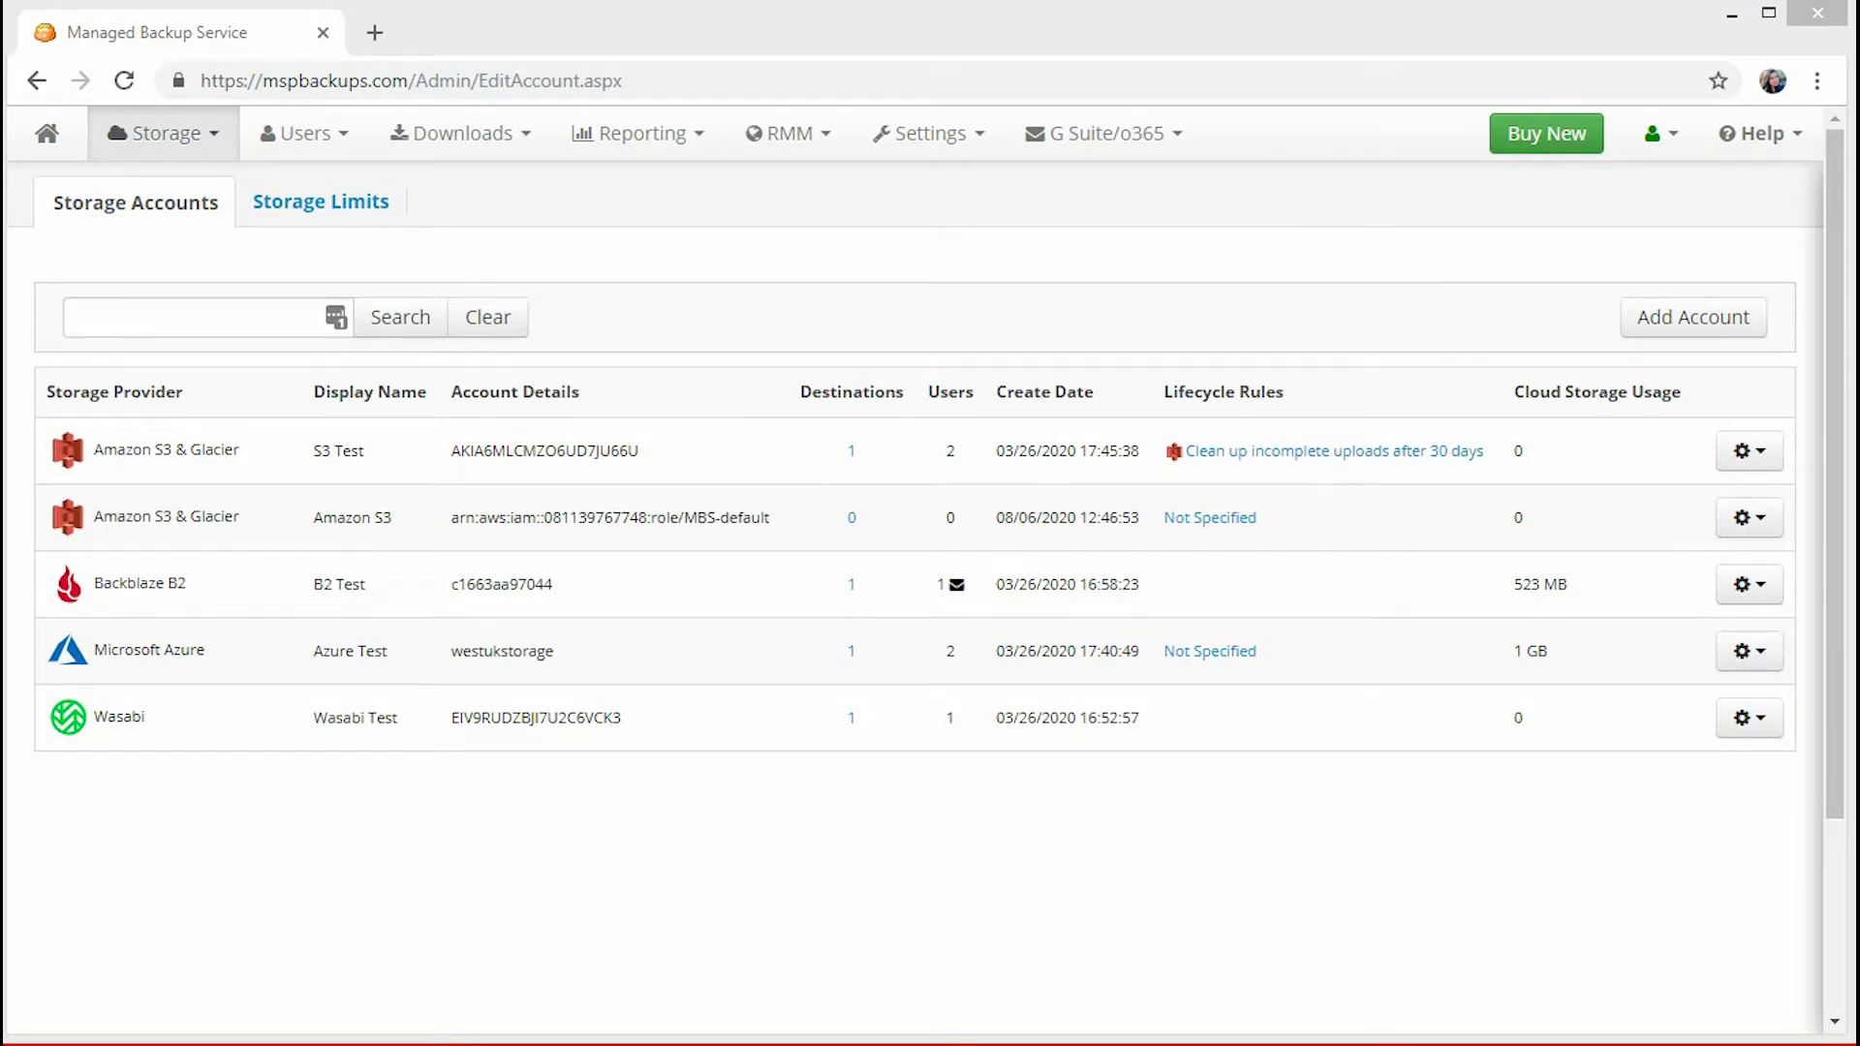
- Start adding an Amazon S3 storage account with storage type Amazon S3 & Glacier and the display name AWS1
left_click(1678, 326)
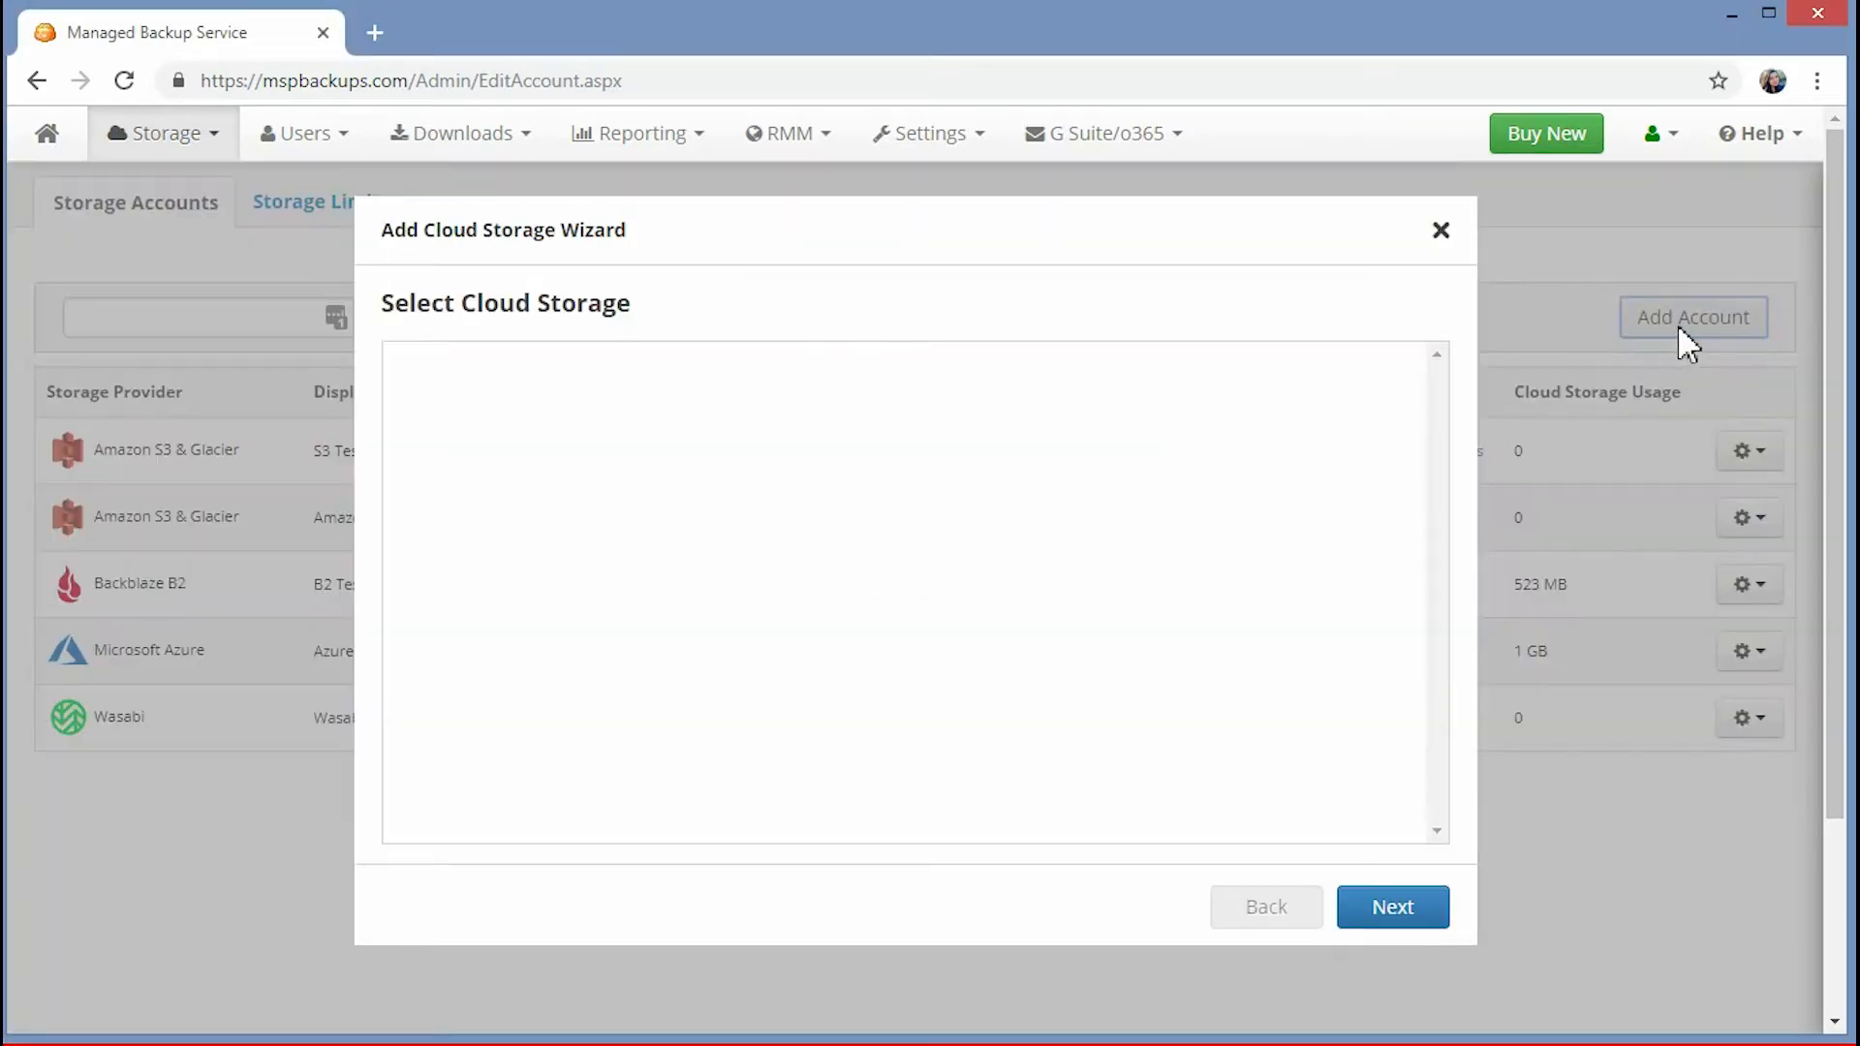
left_click(448, 448)
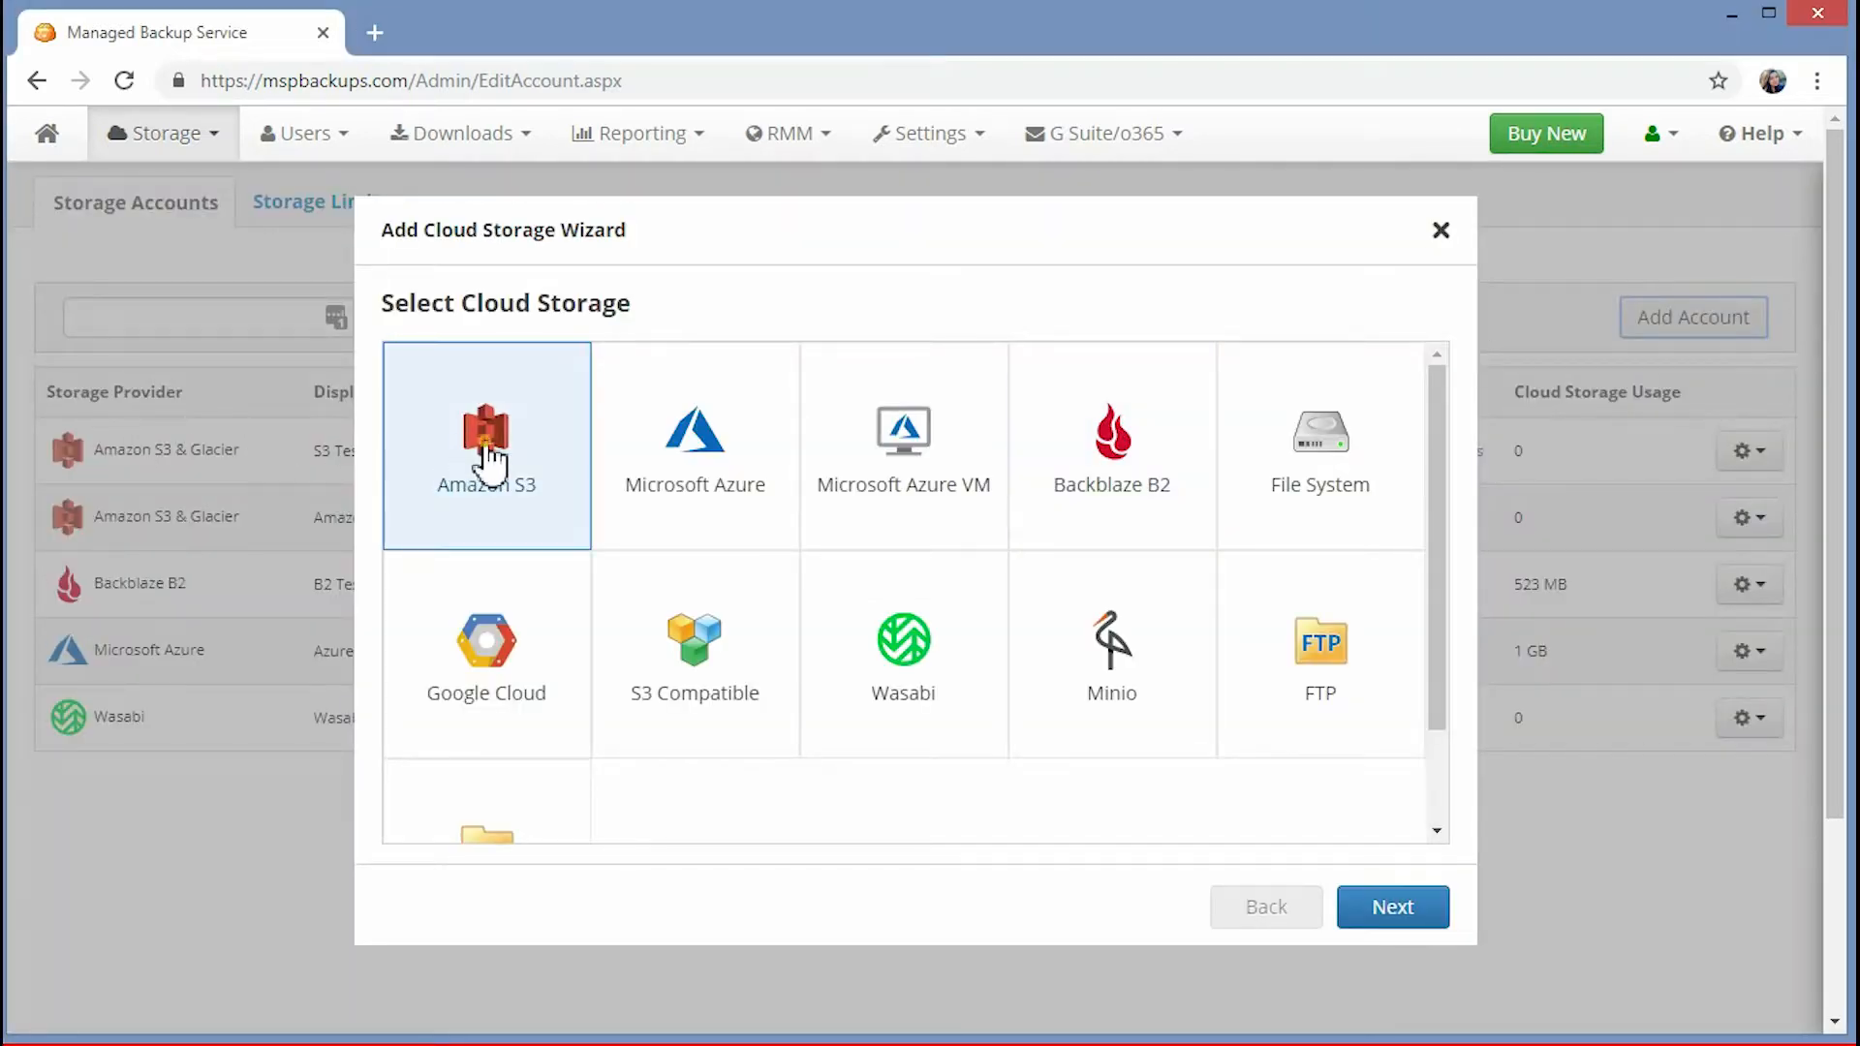
left_click(487, 457)
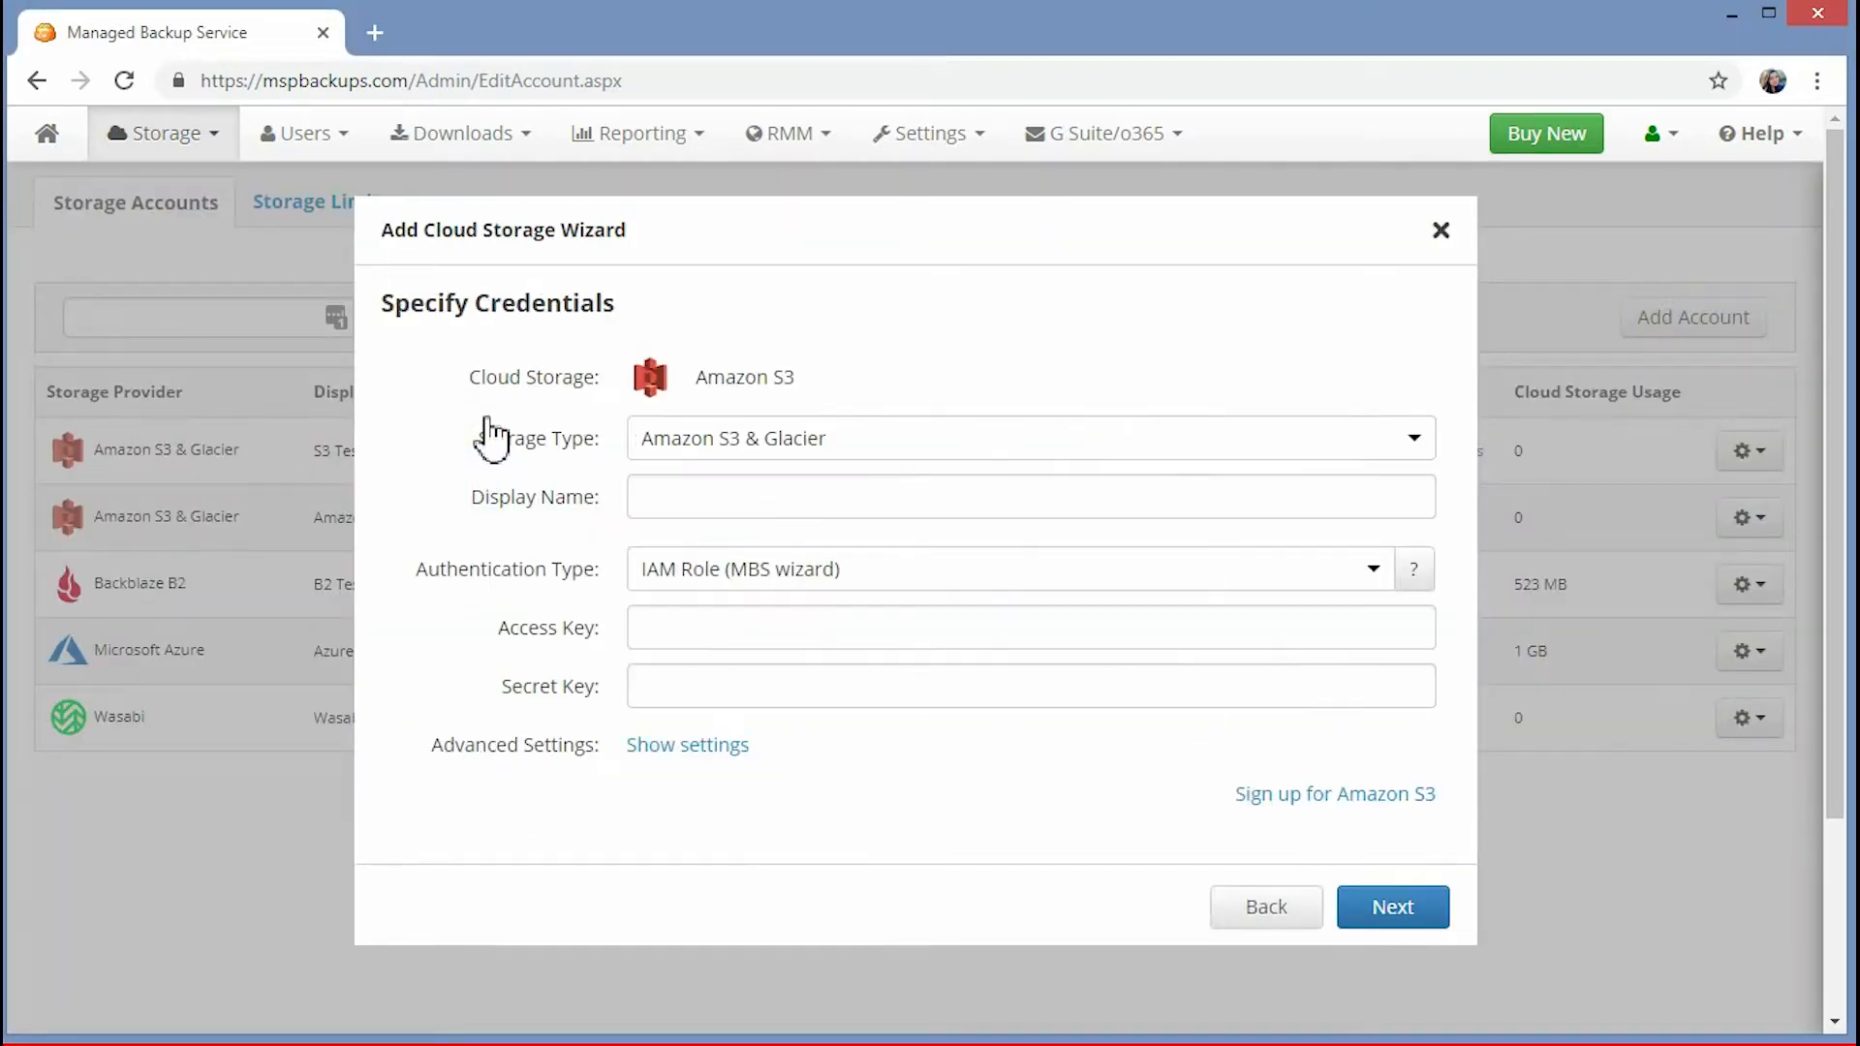
left_click(673, 447)
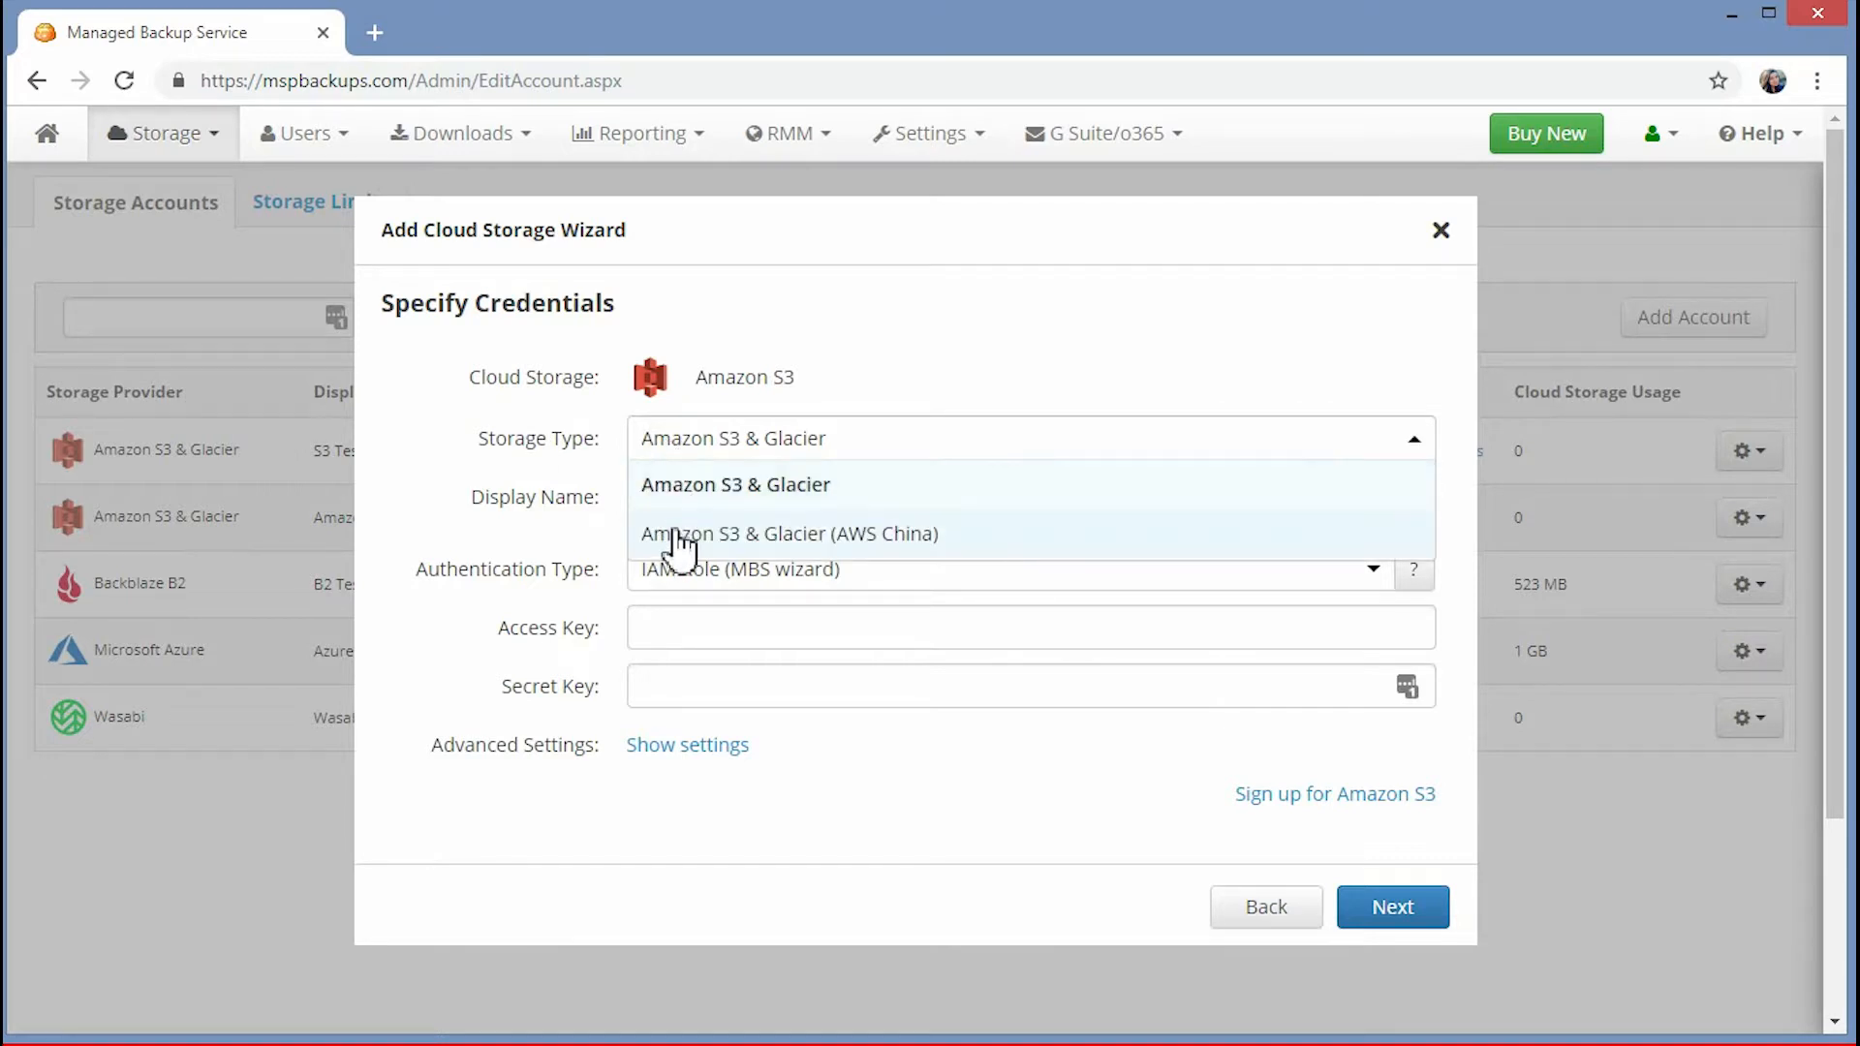
left_click(685, 486)
left_click(671, 480)
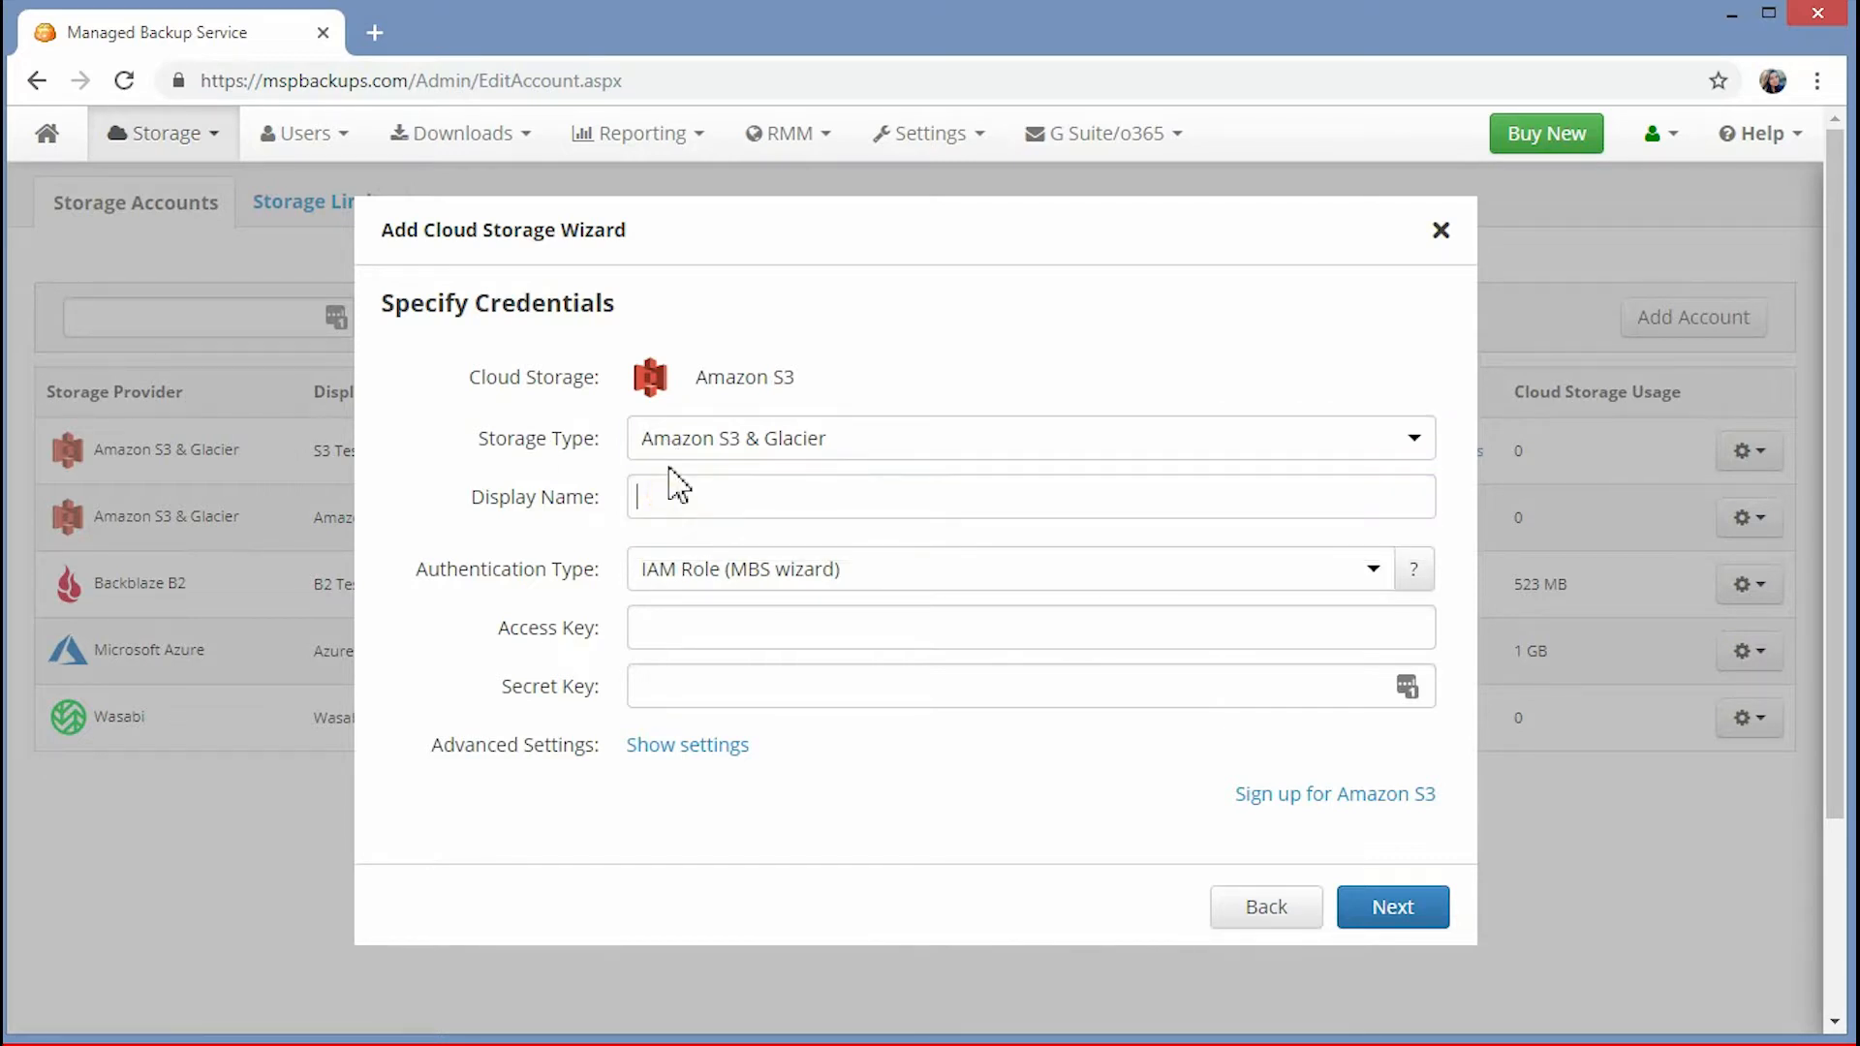
type("AWS")
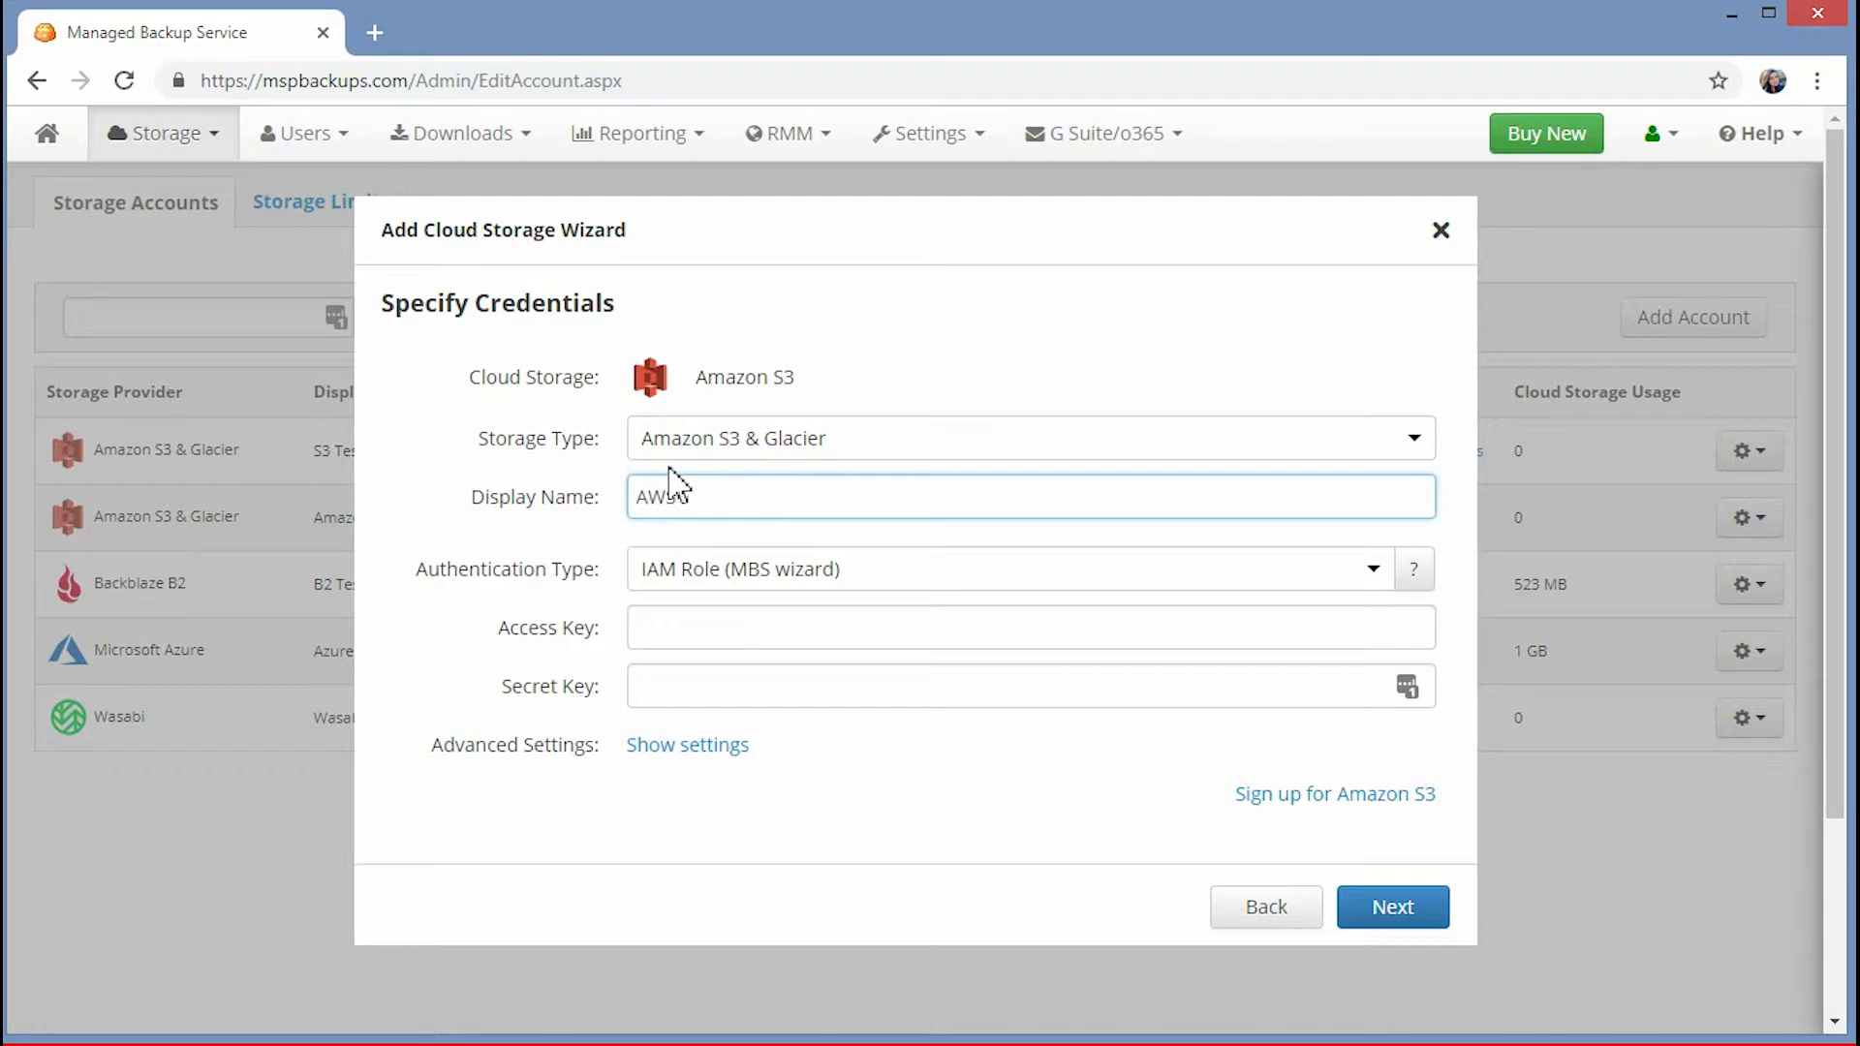
type("1")
- Set the authentication type to IAM Role (Manual, best practice) and paste the ARN of the MBS-default role
left_click(668, 571)
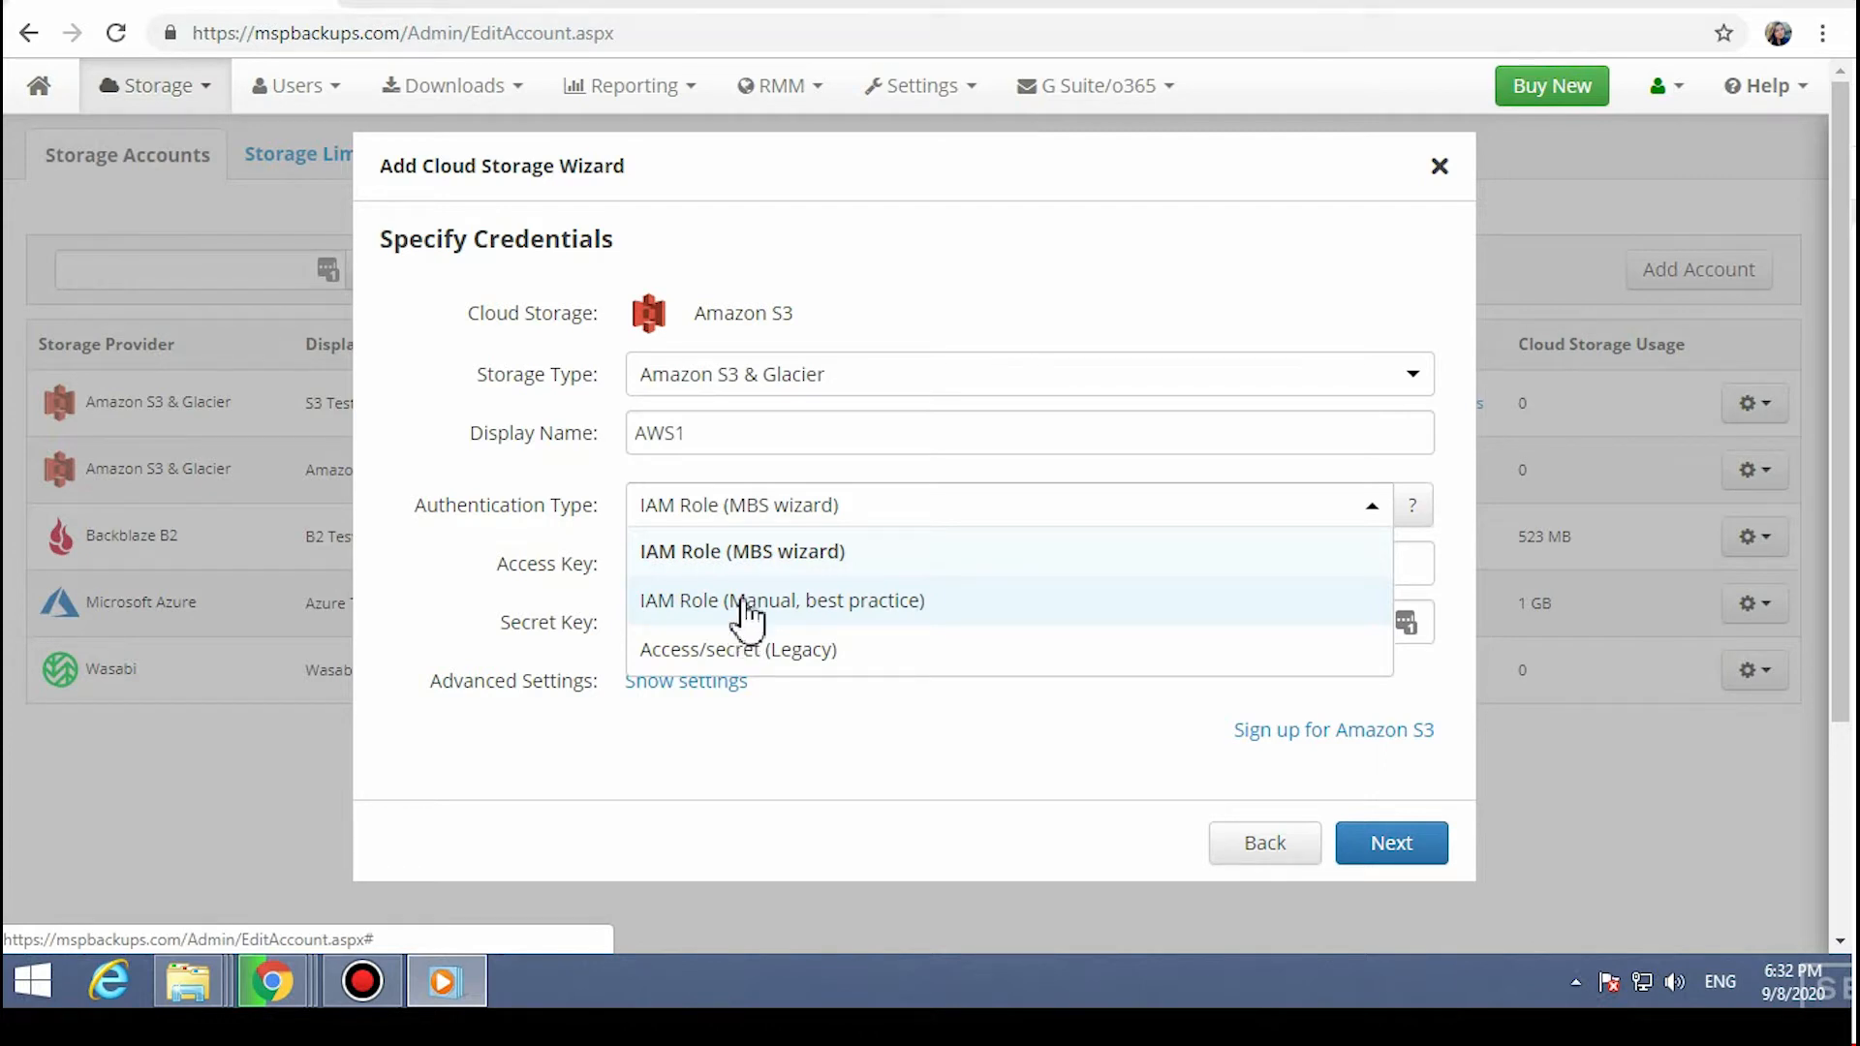
left_click(744, 602)
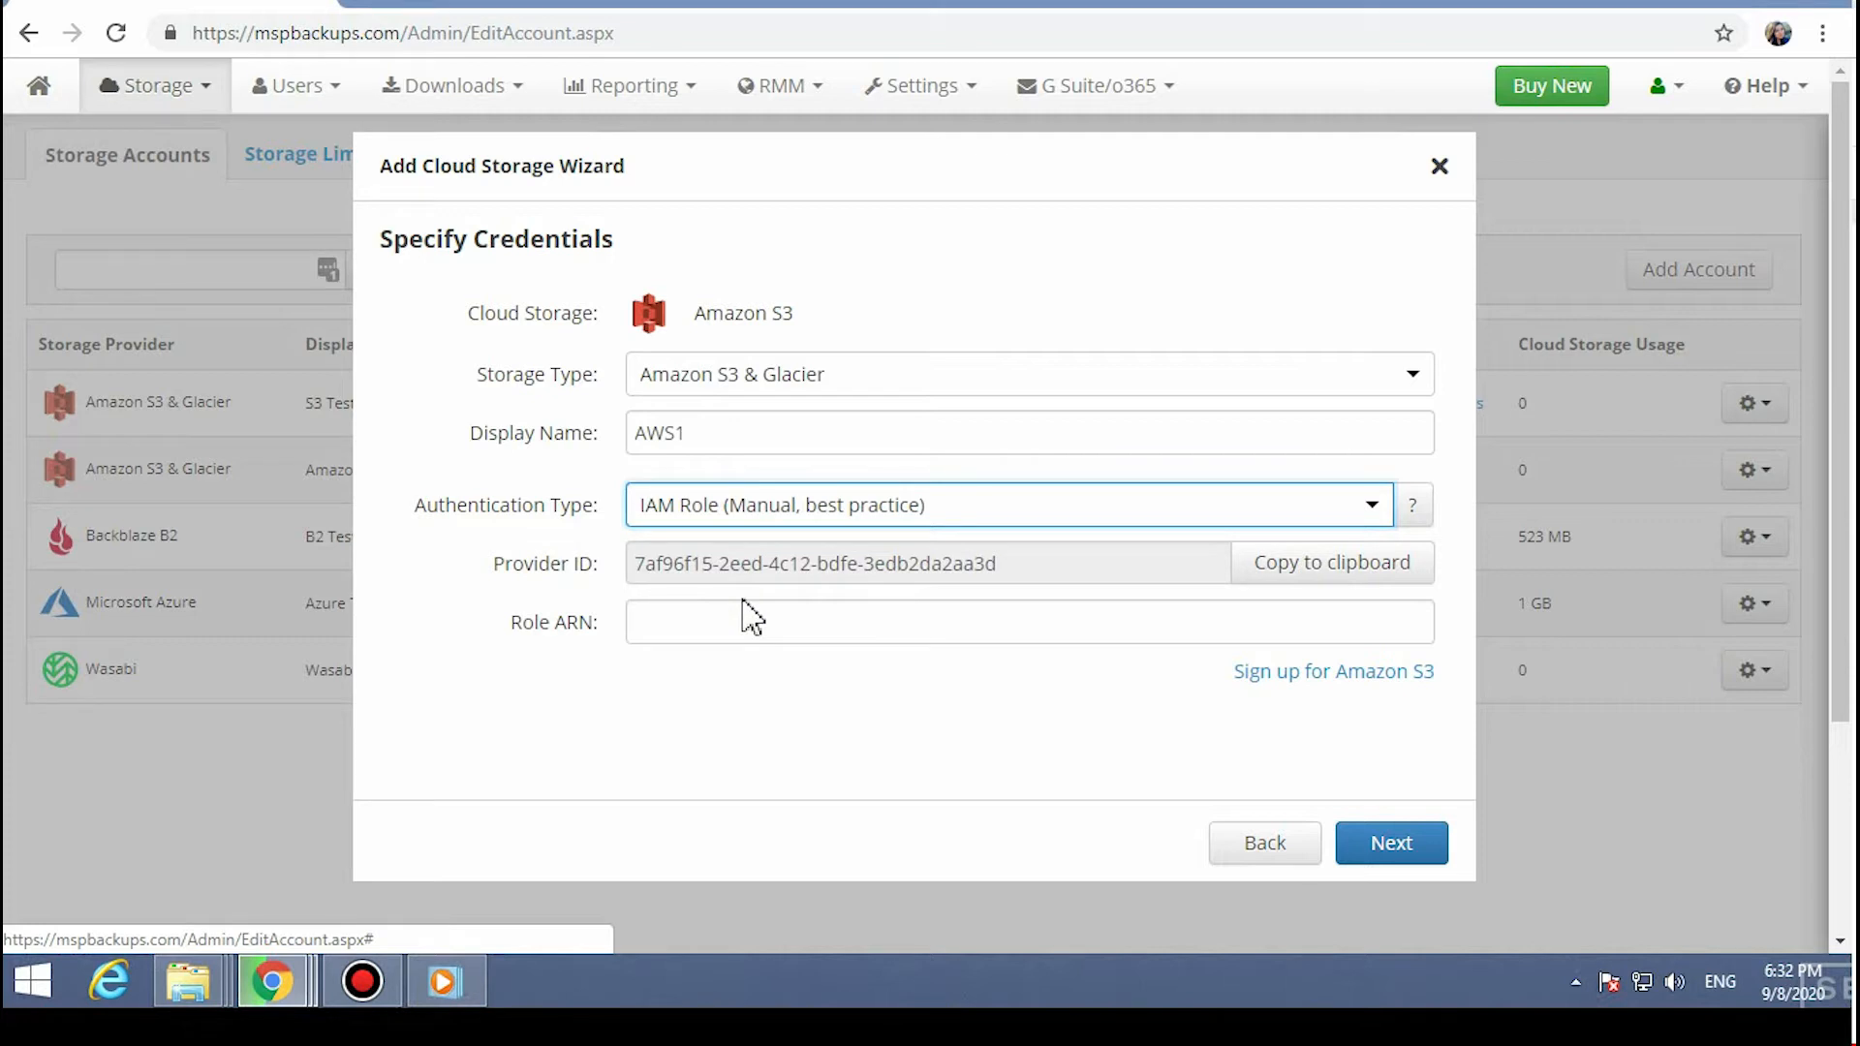
left_click(733, 617)
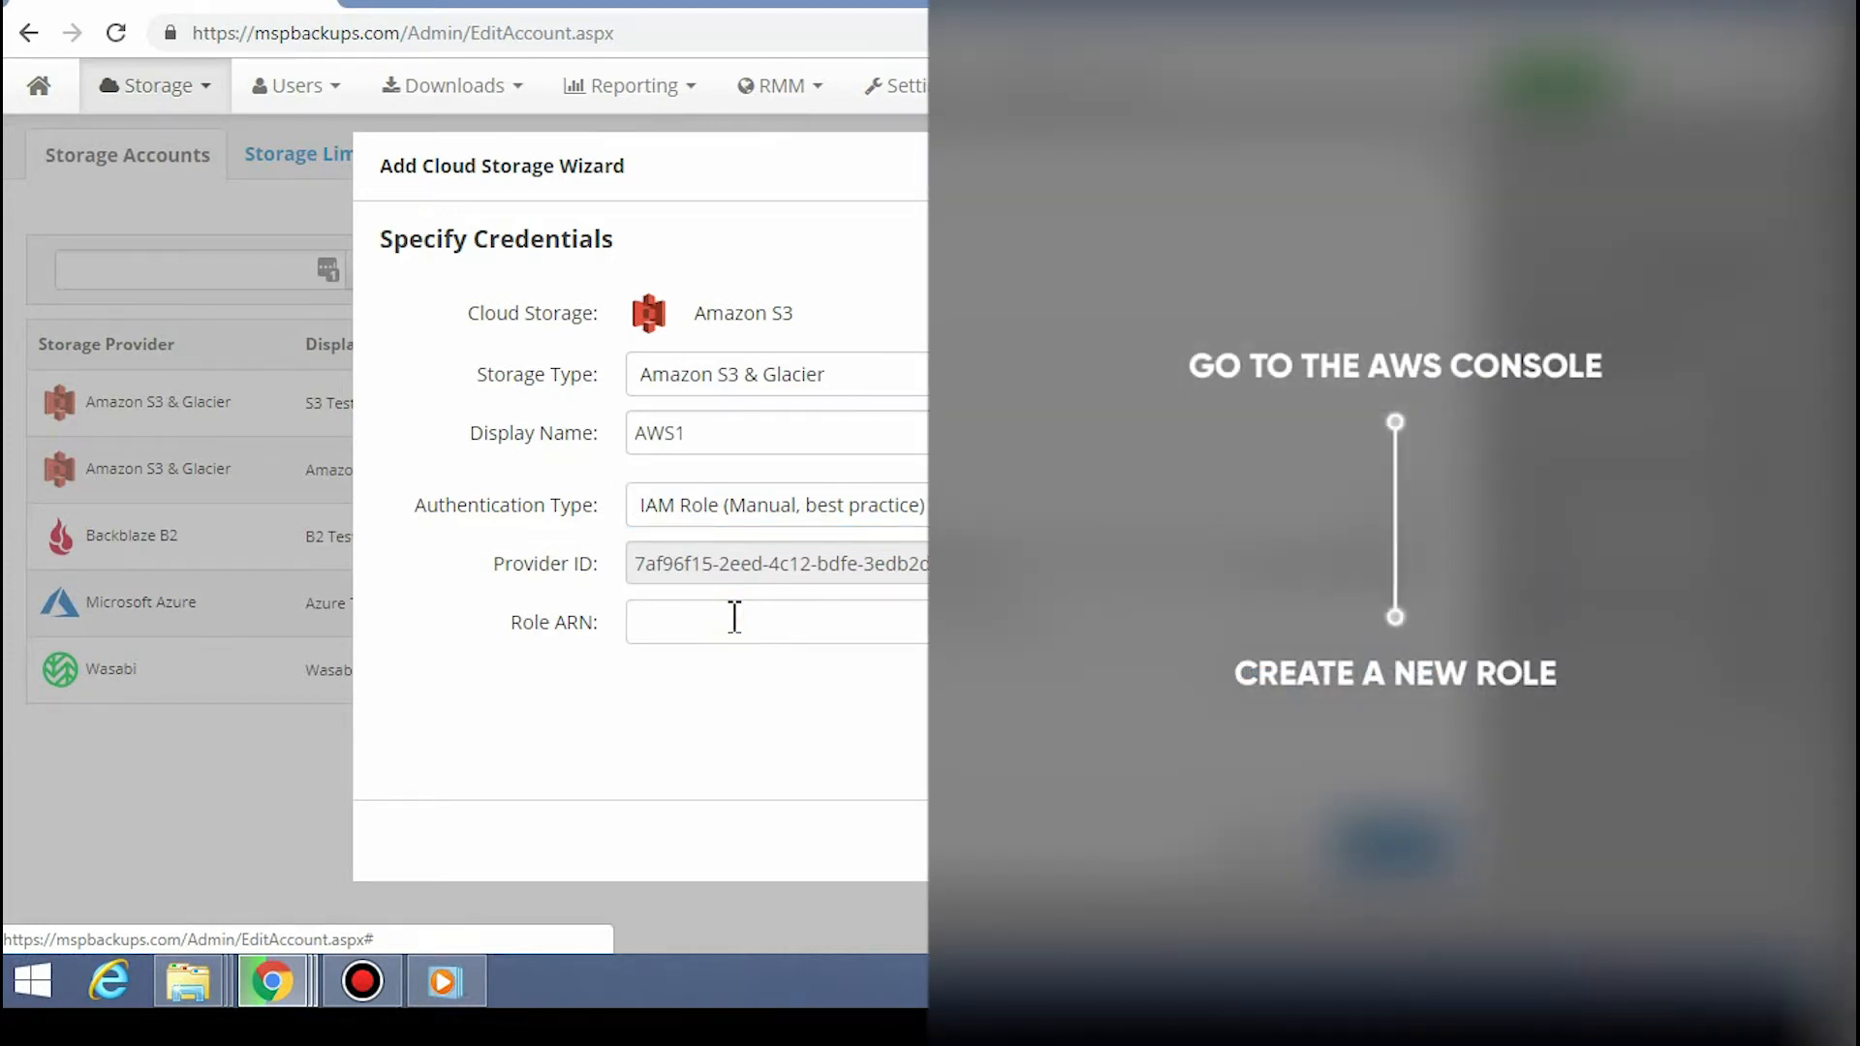
key("ctrl+v")
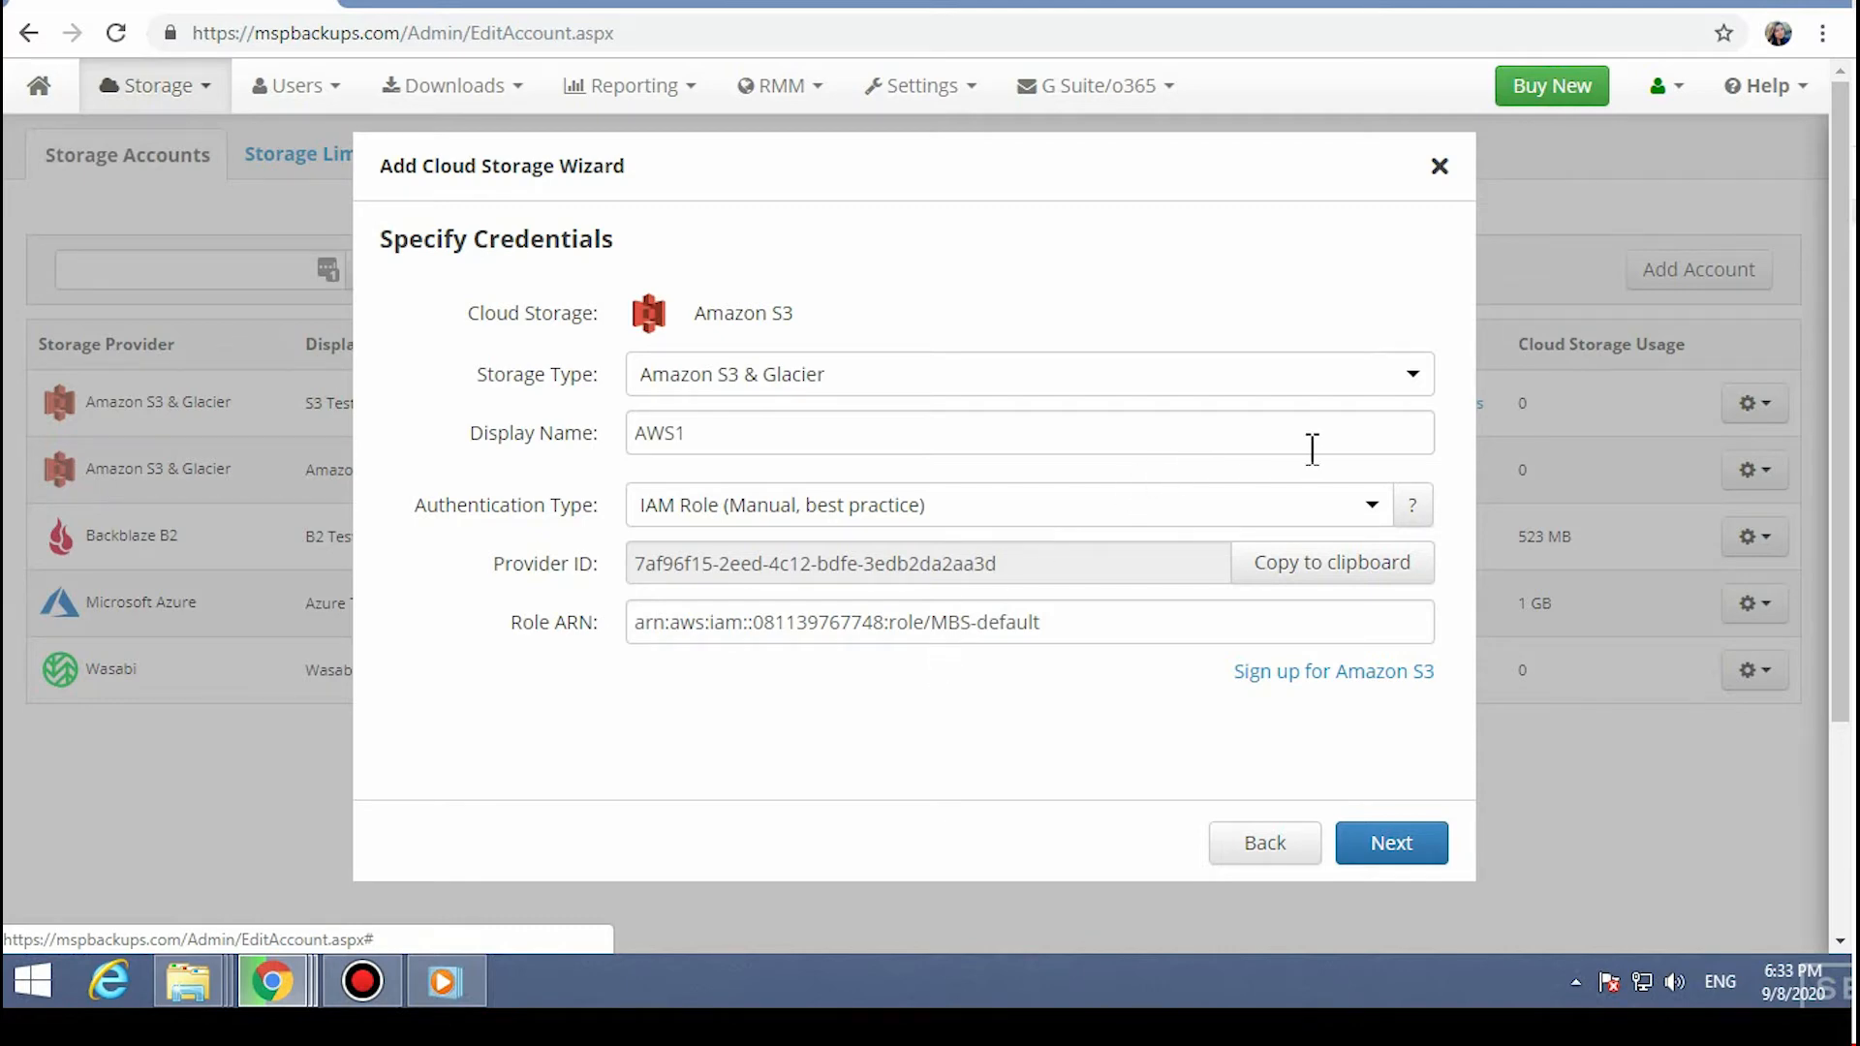
- Try the IAM Role (MBS wizard) and Access/secret (Legacy) authentication types for the storage account
left_click(1414, 508)
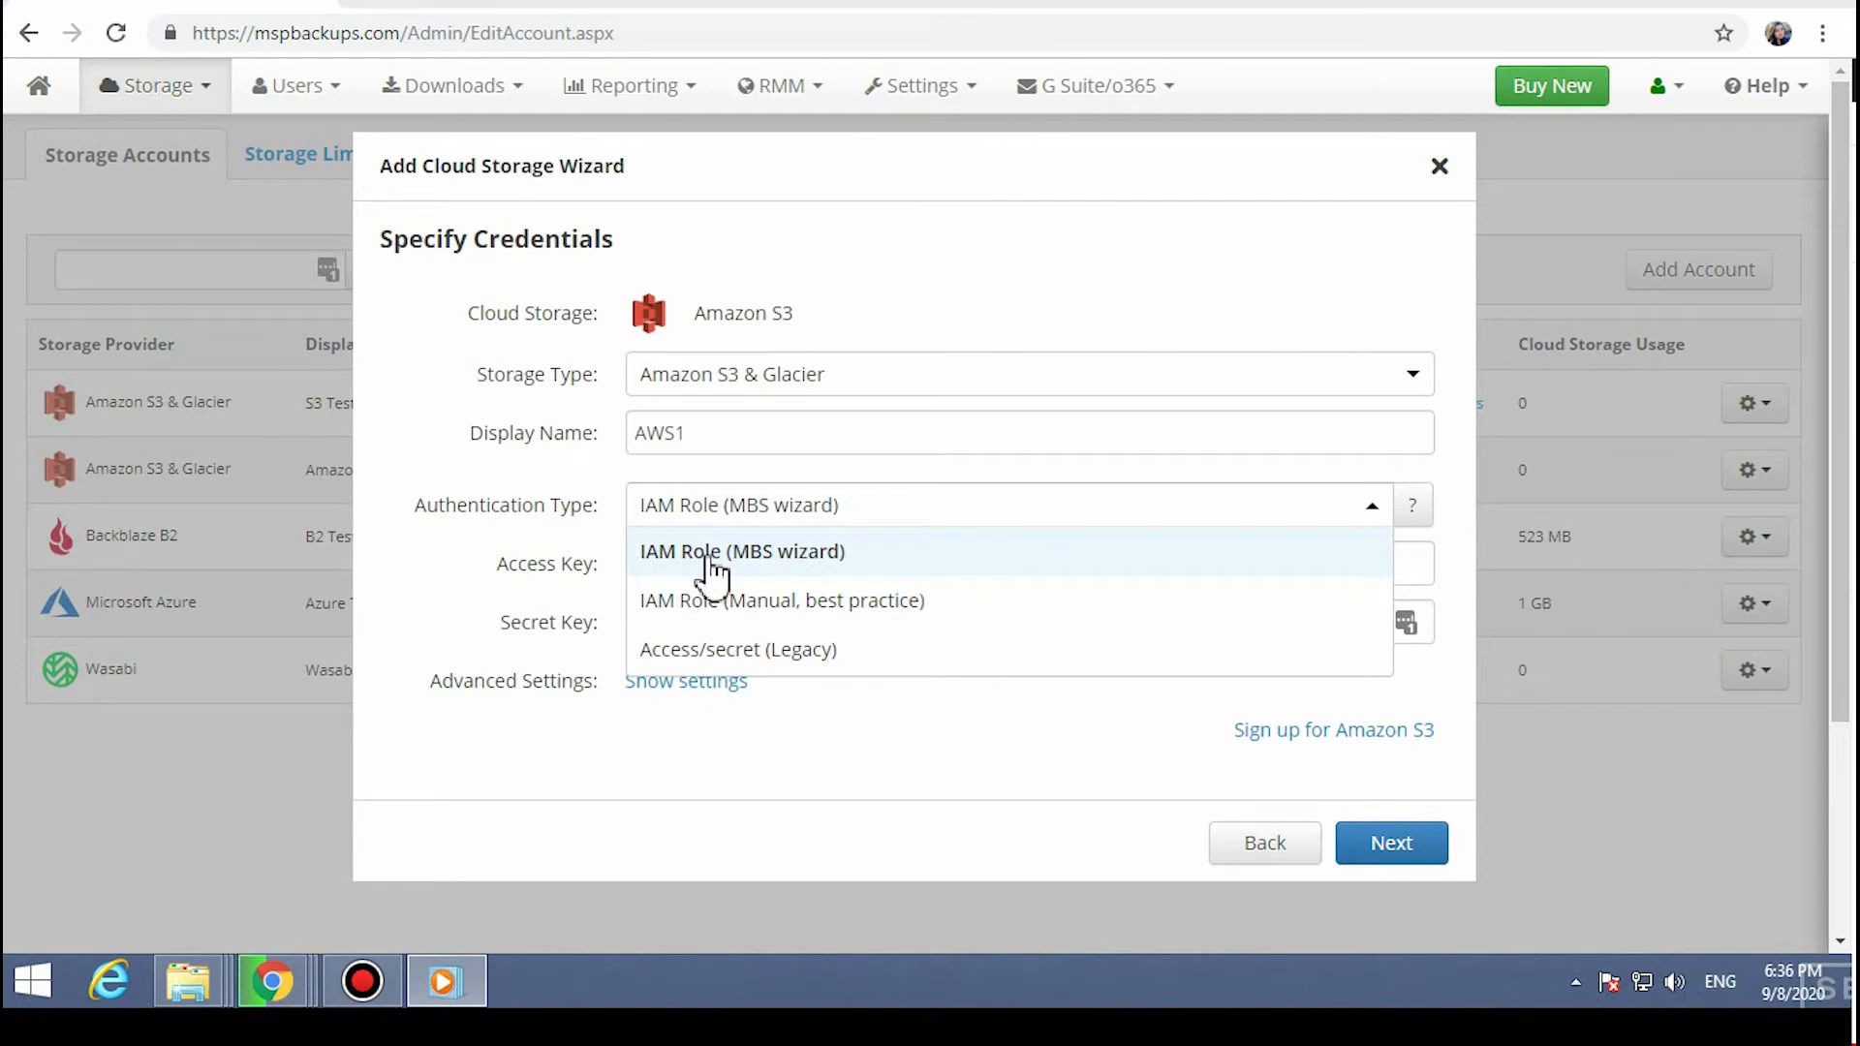
left_click(717, 562)
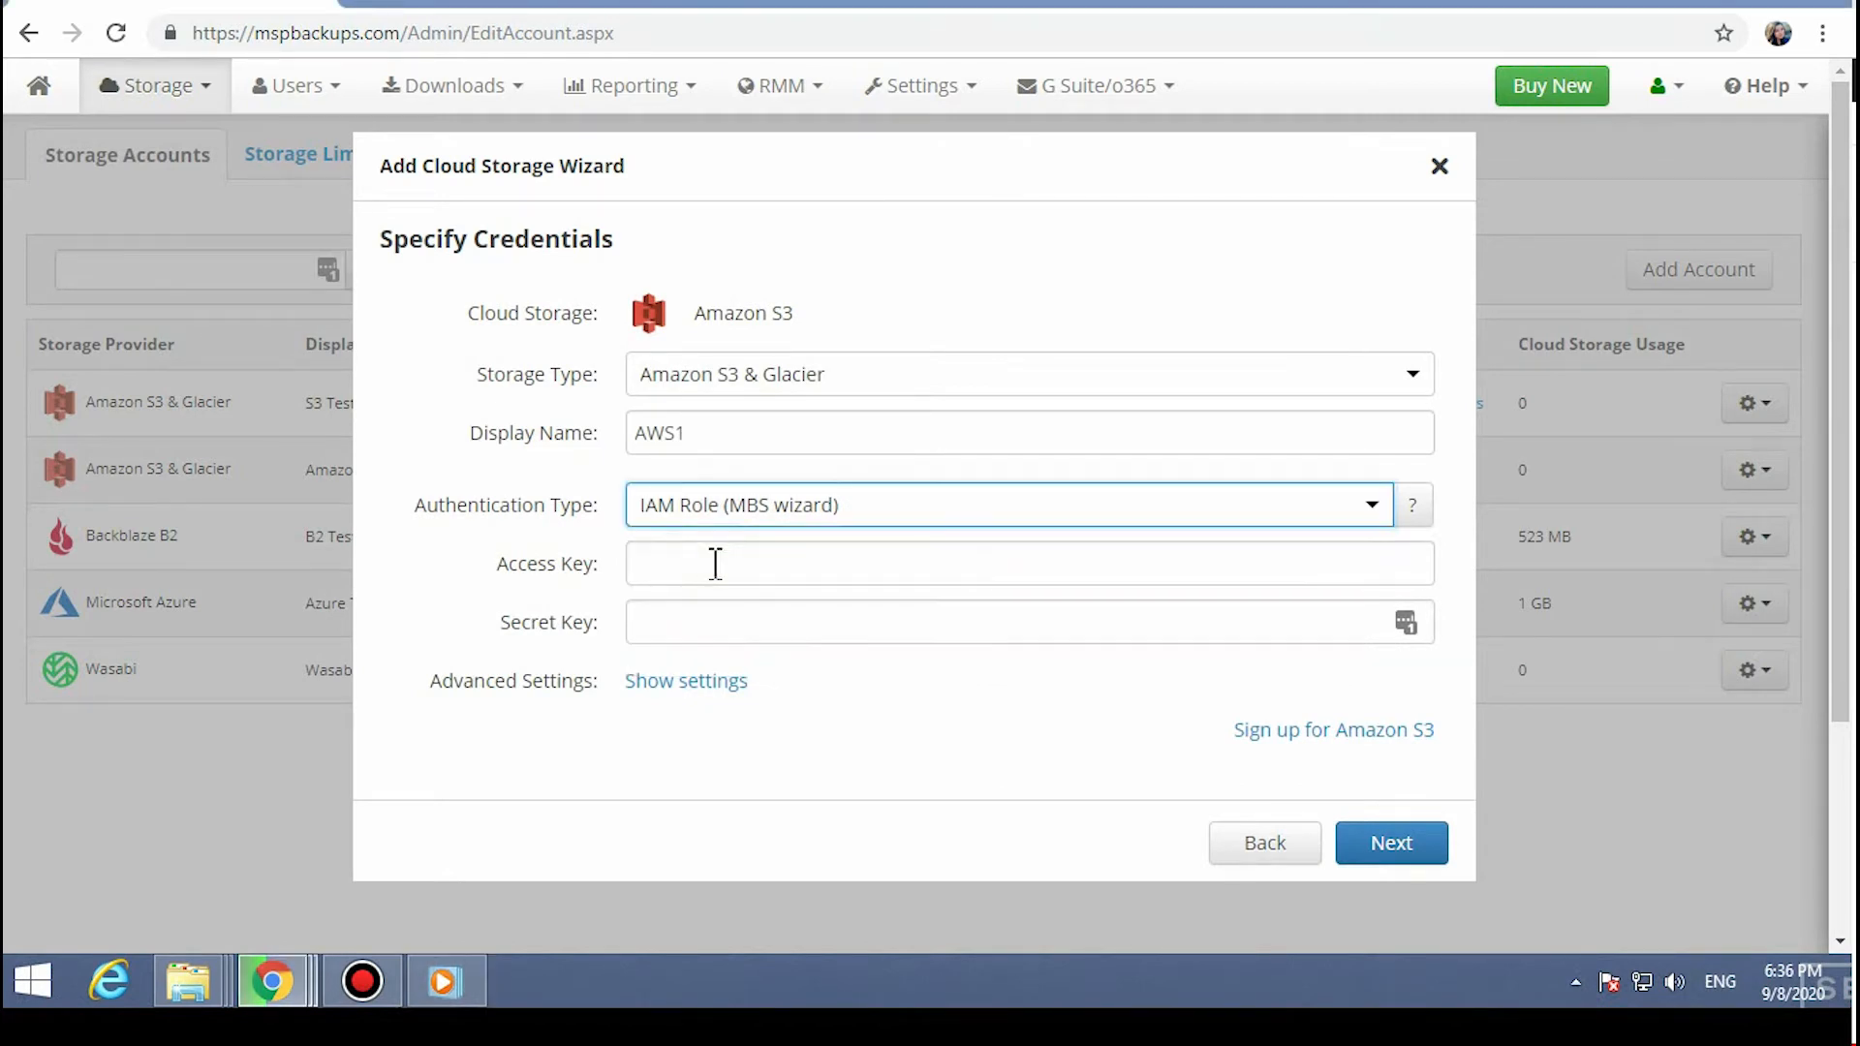
left_click(715, 564)
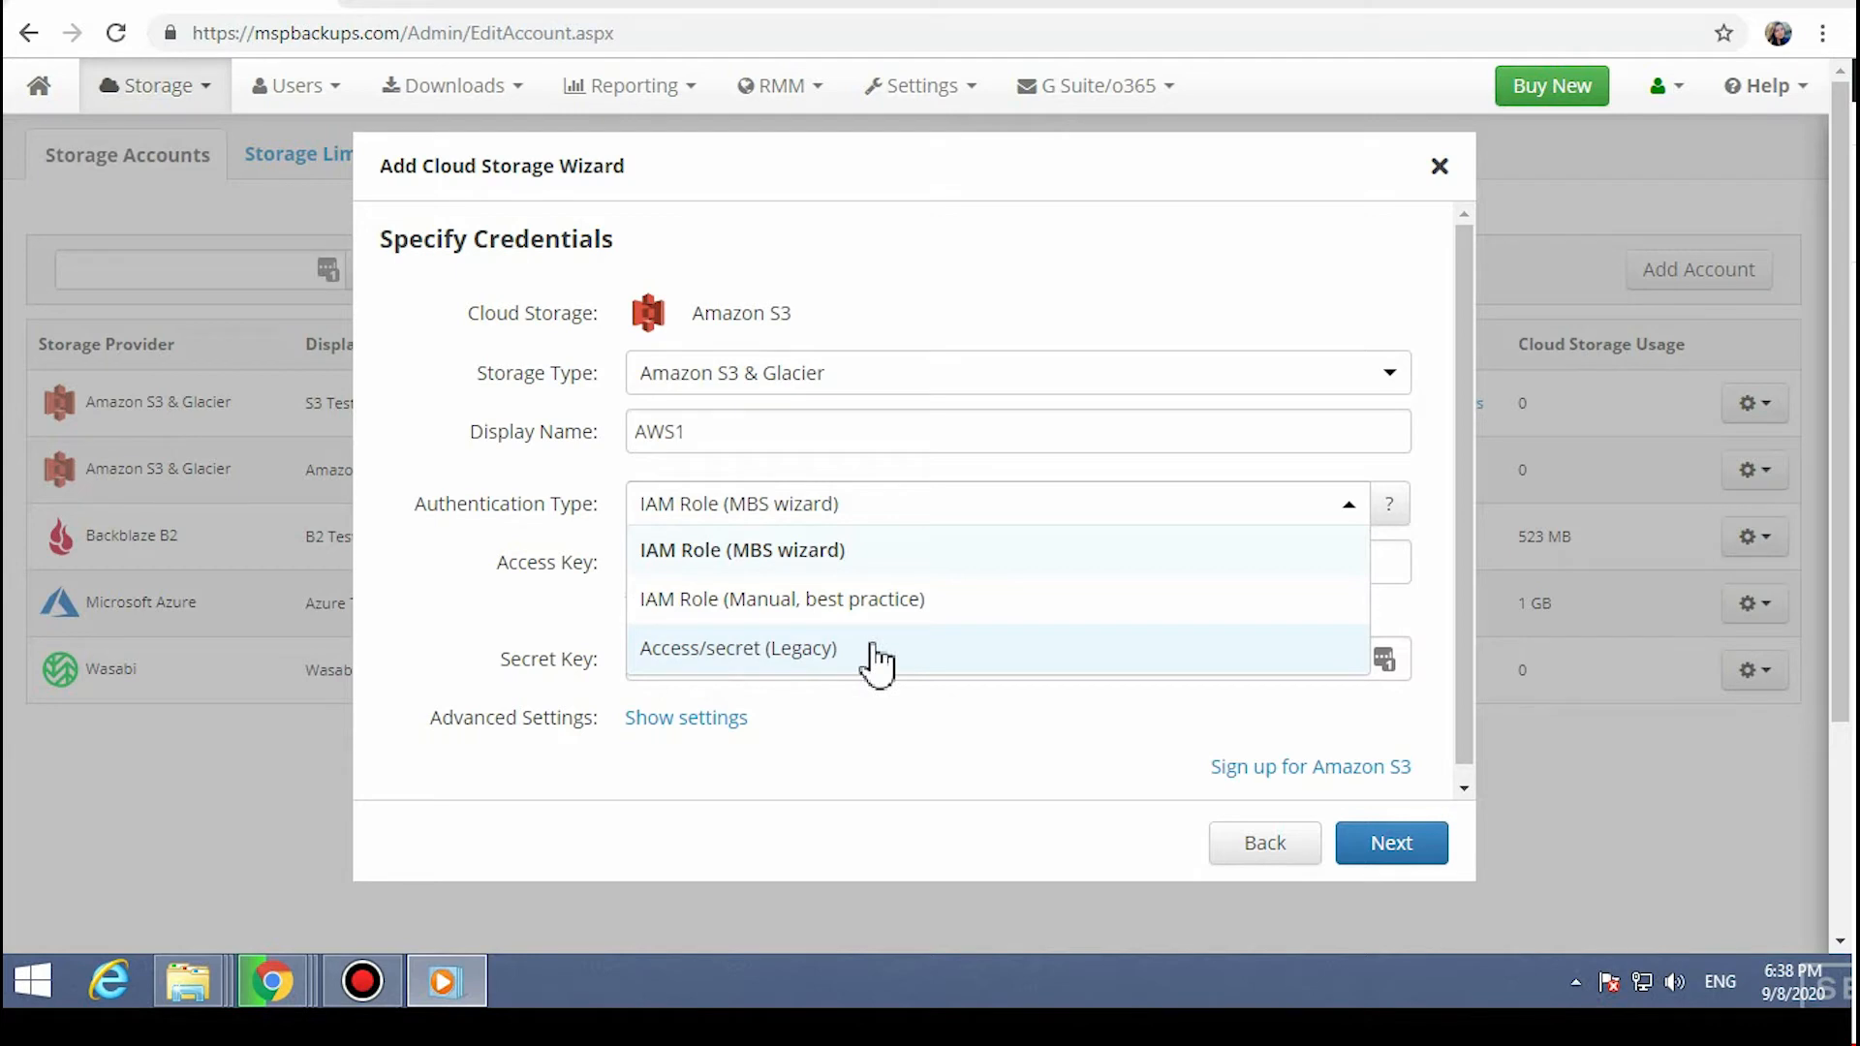
left_click(877, 651)
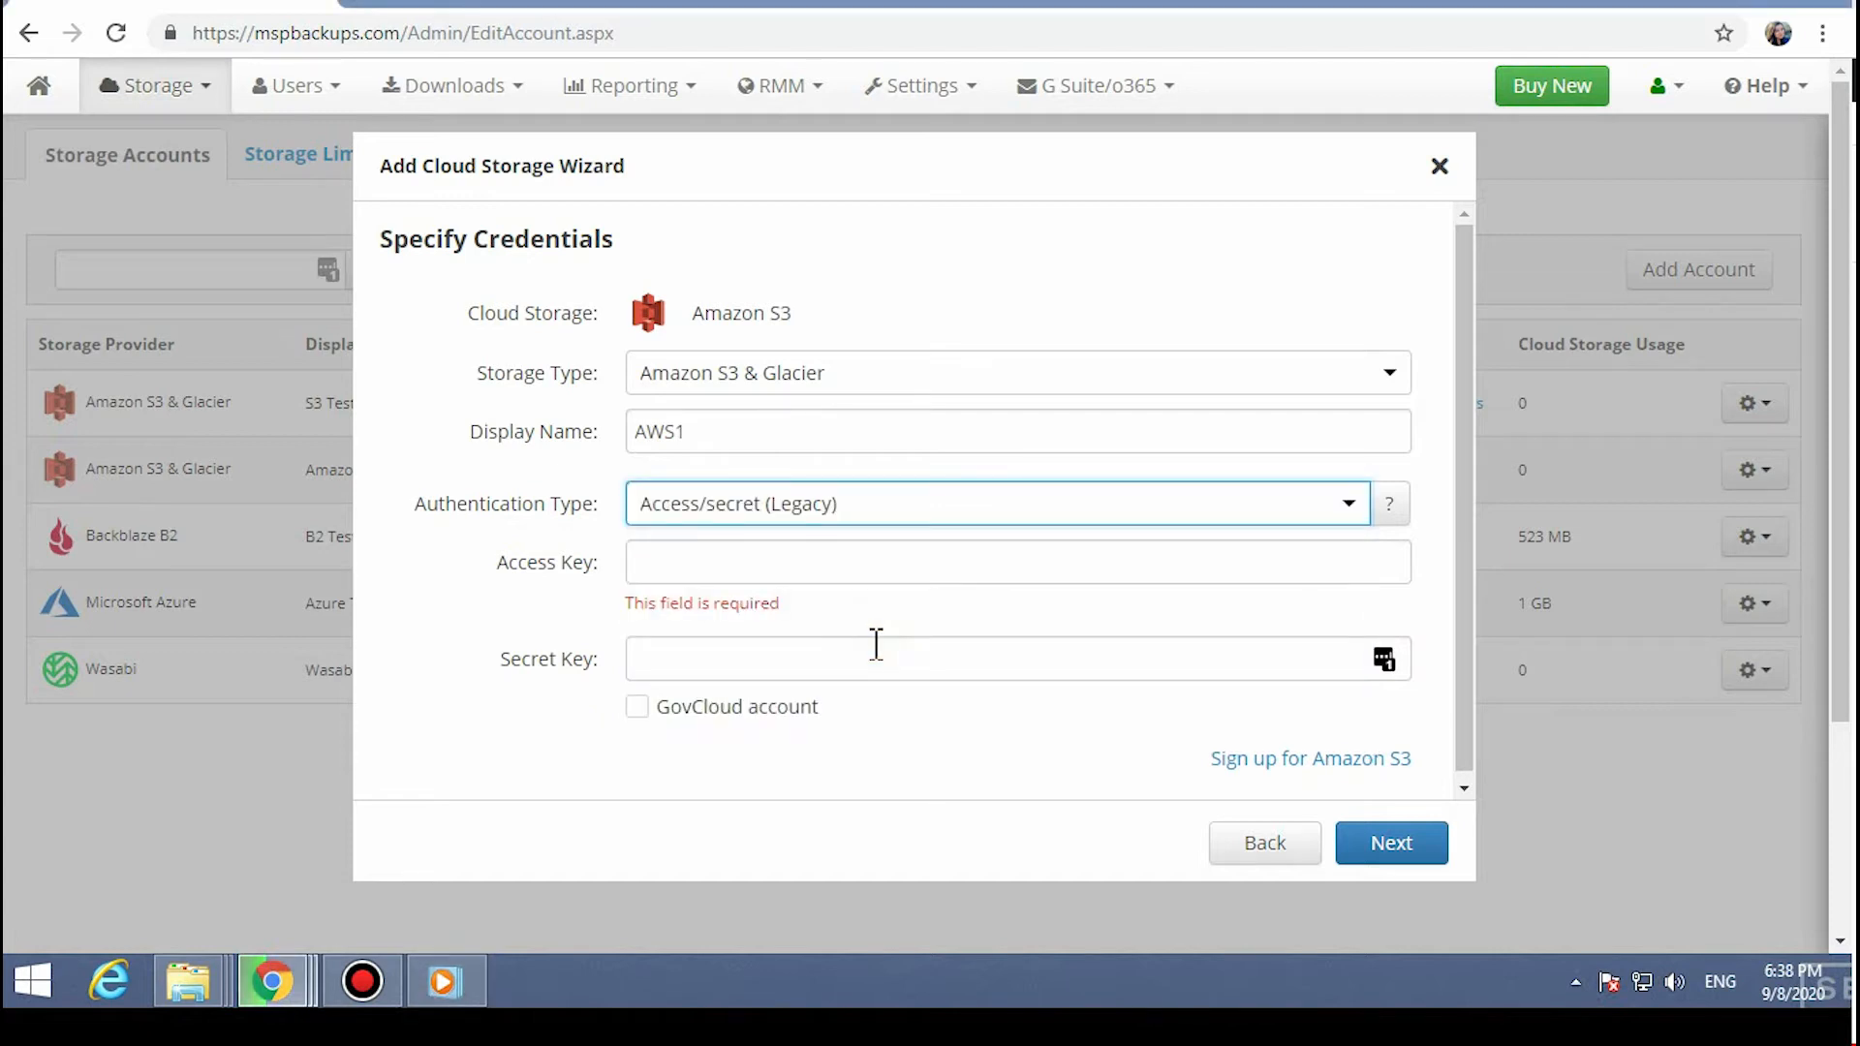
left_click(801, 554)
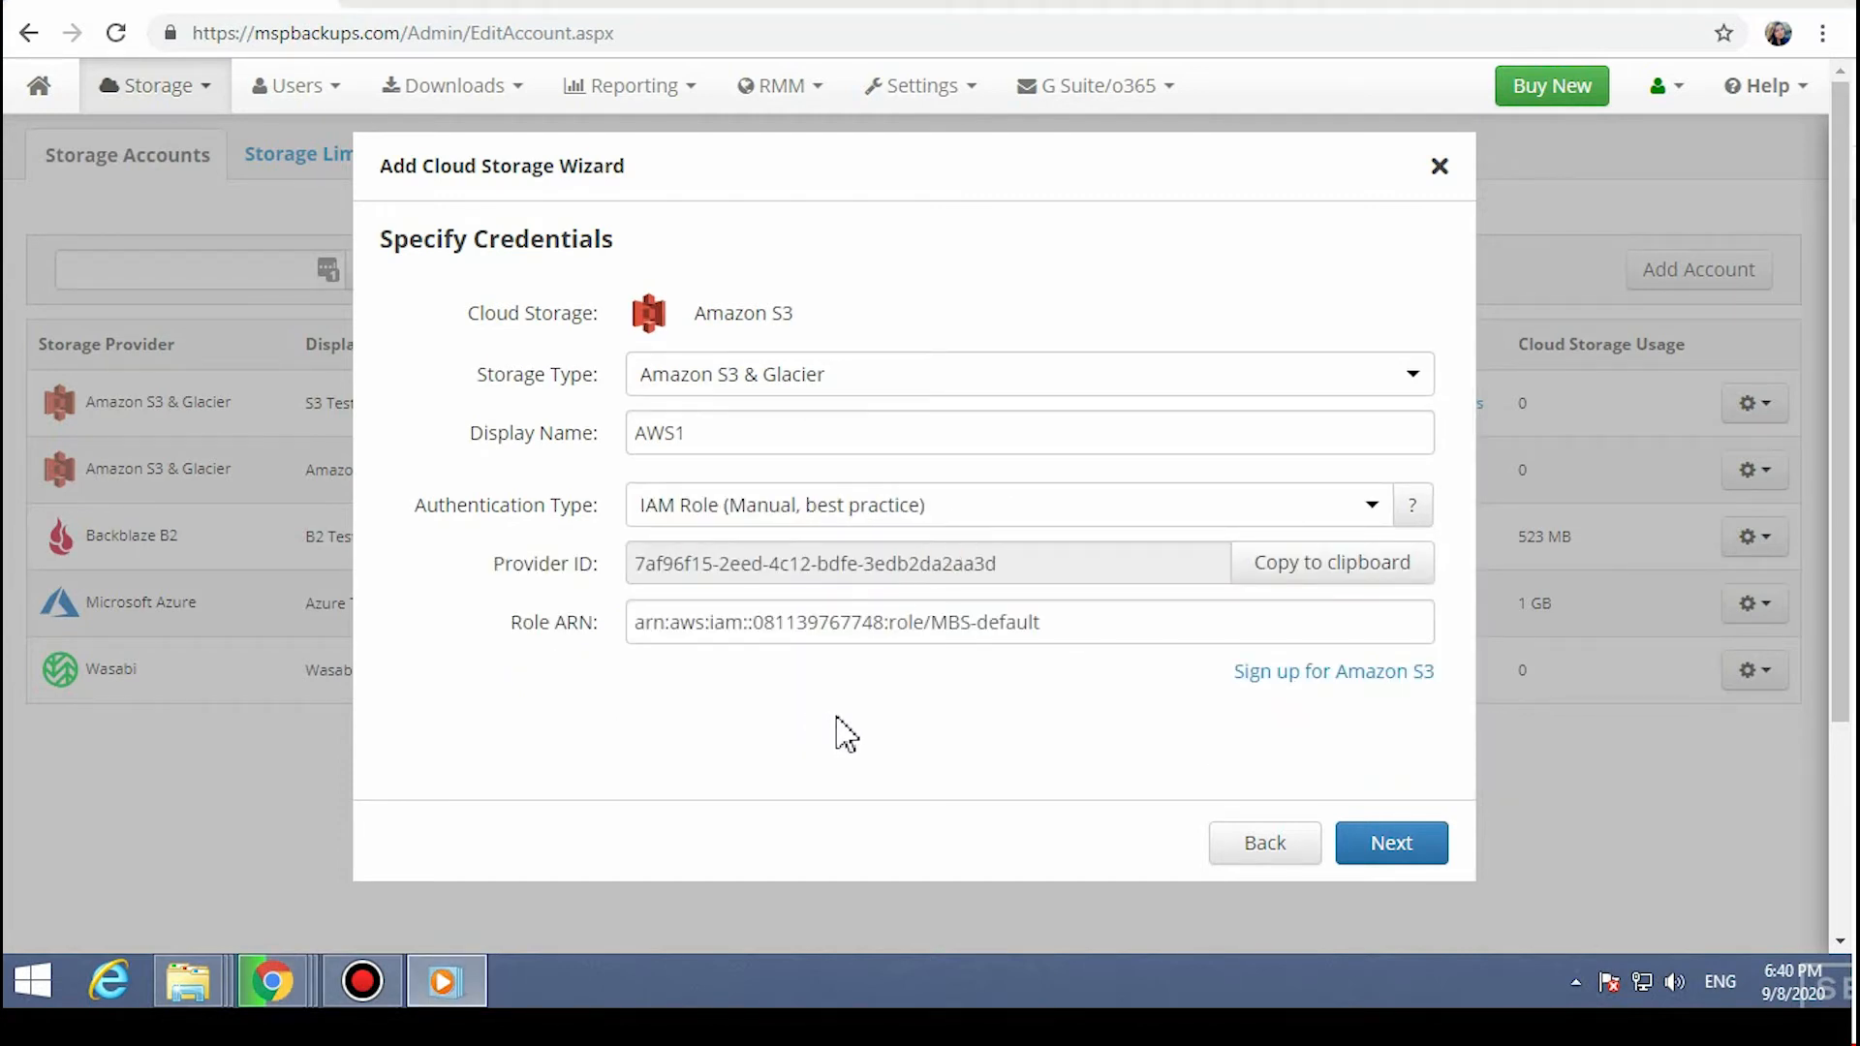
- Accept the account credentials and name the backup destination Backup1 in the Asia Pacific (Sydney) region
left_click(1396, 858)
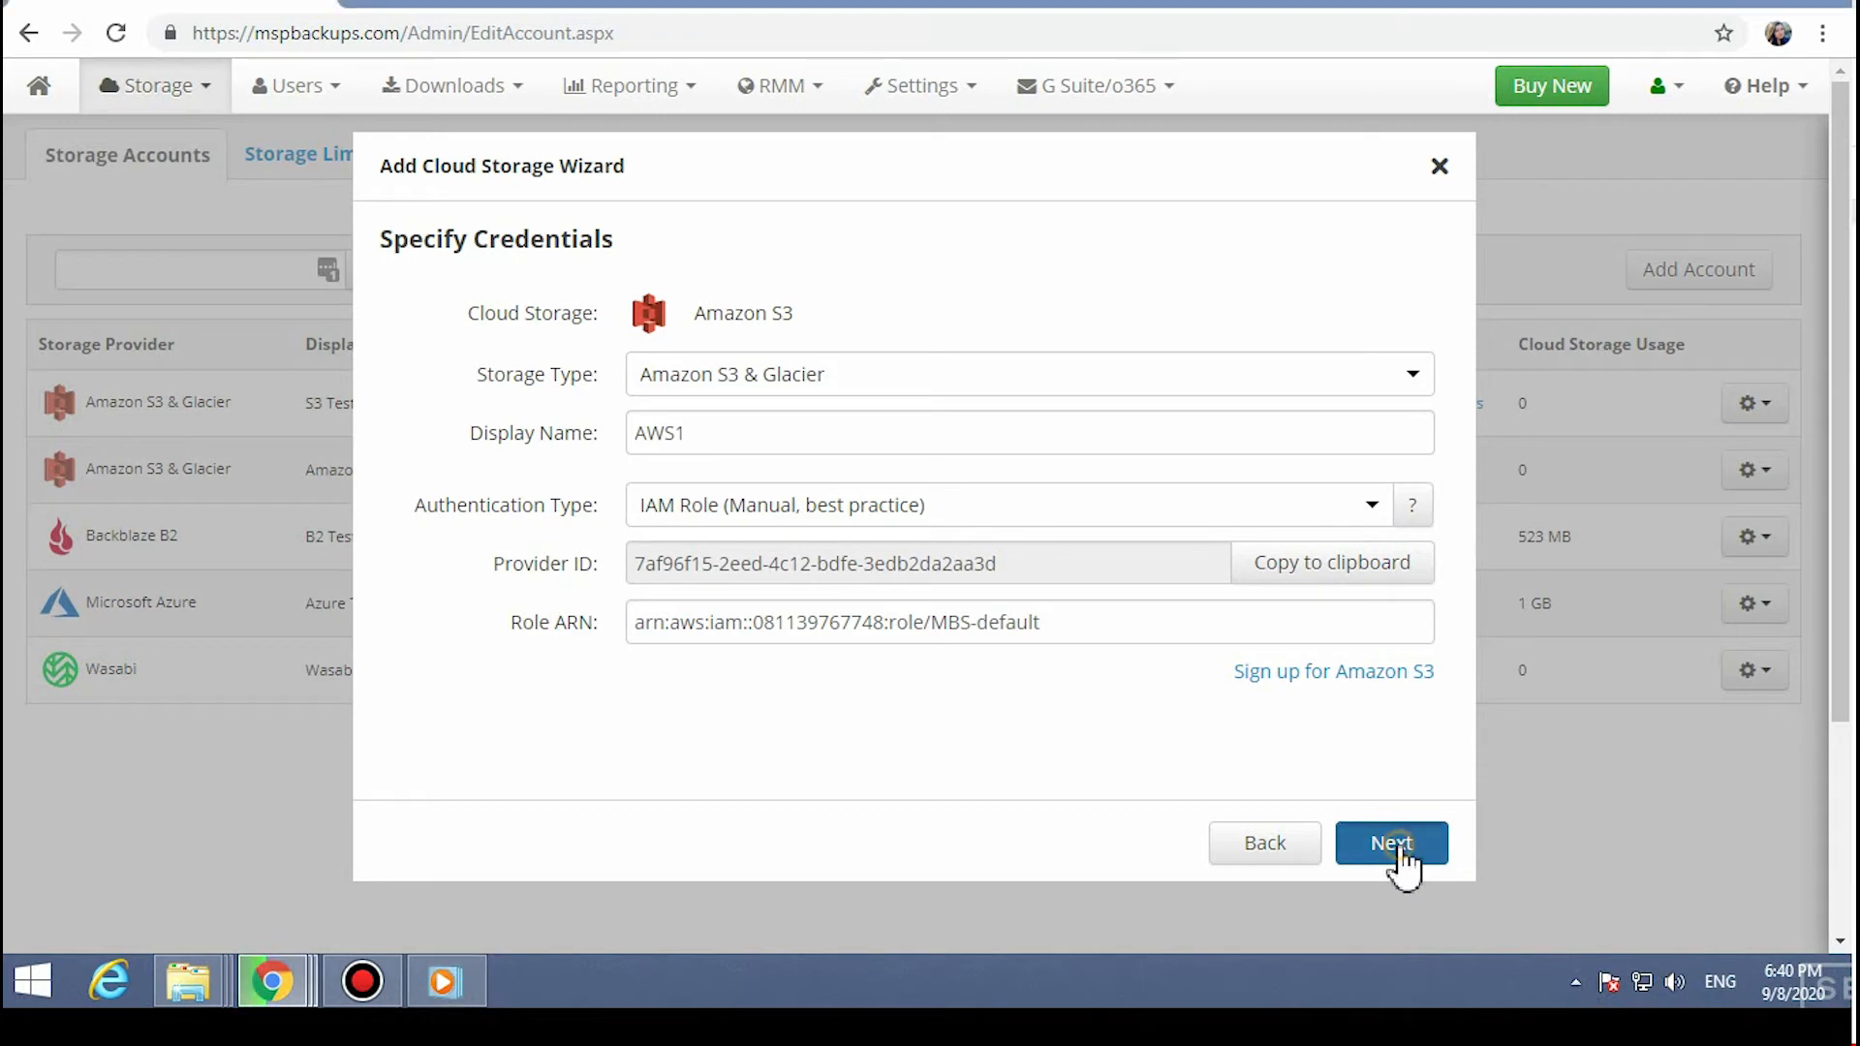
left_click(655, 308)
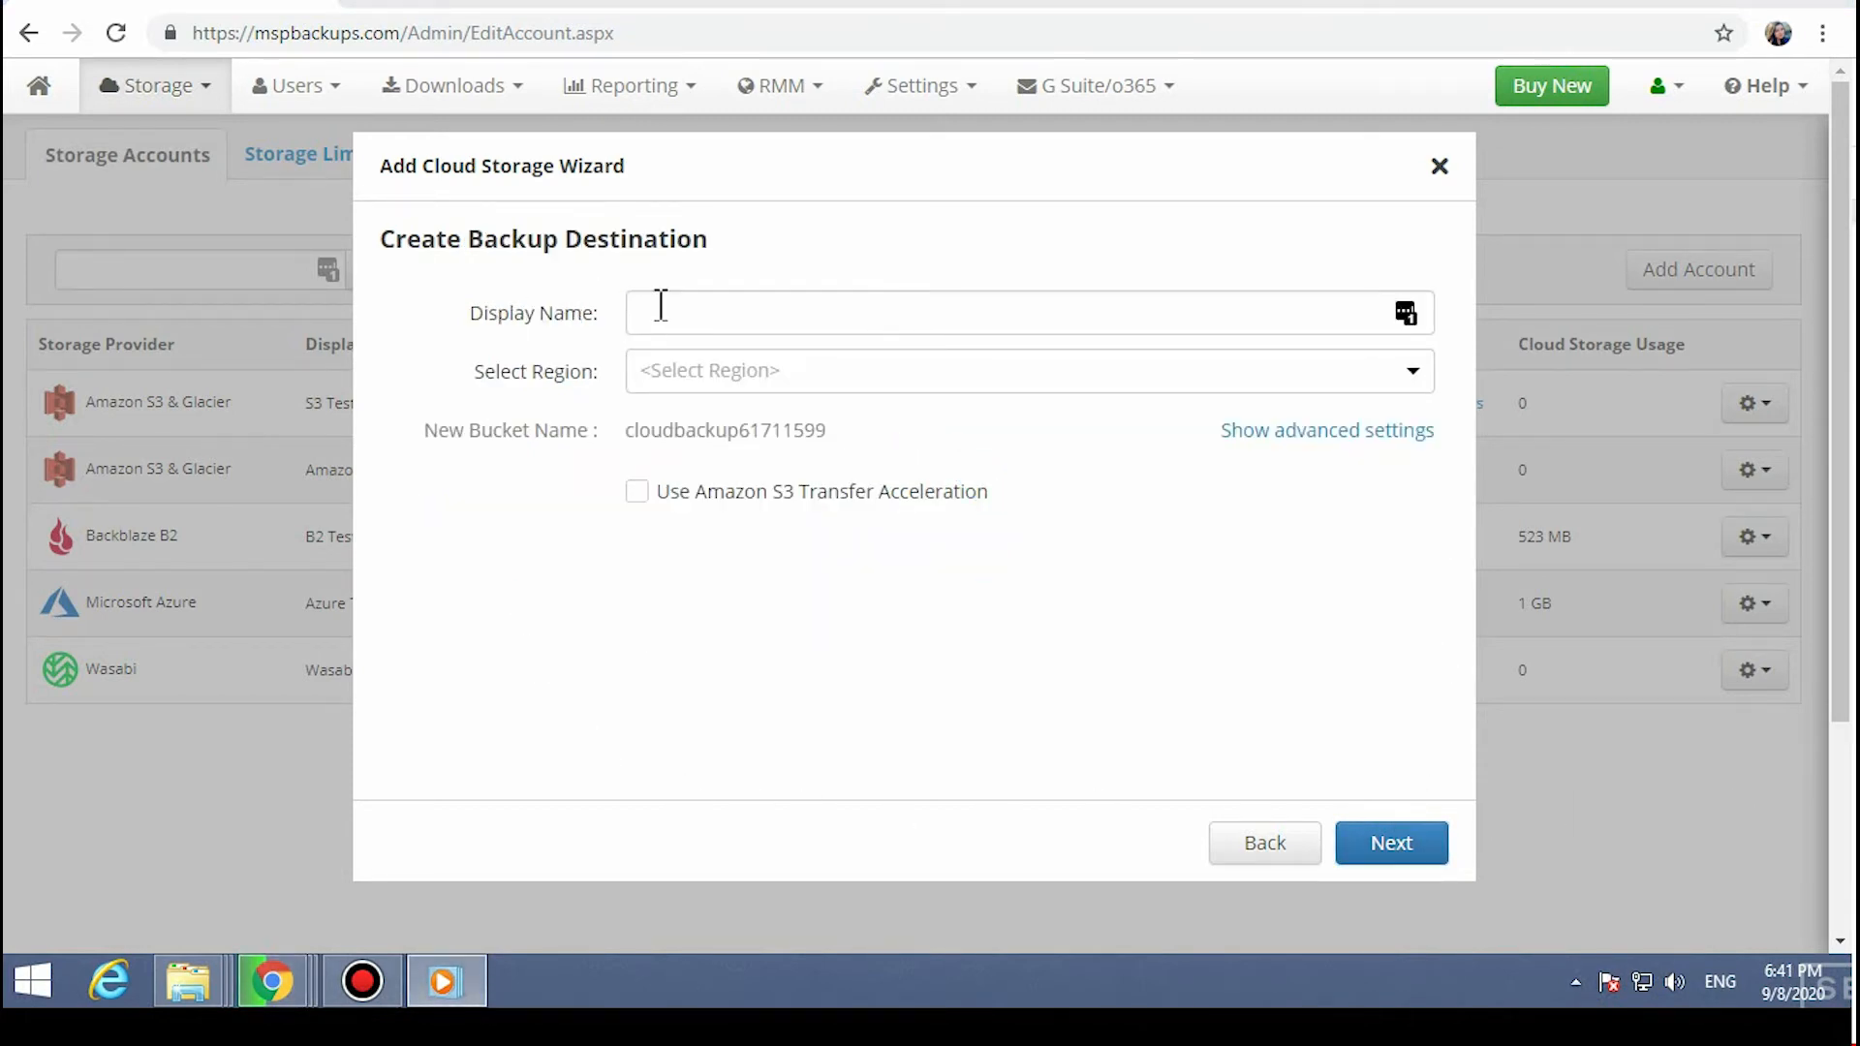
type("Back")
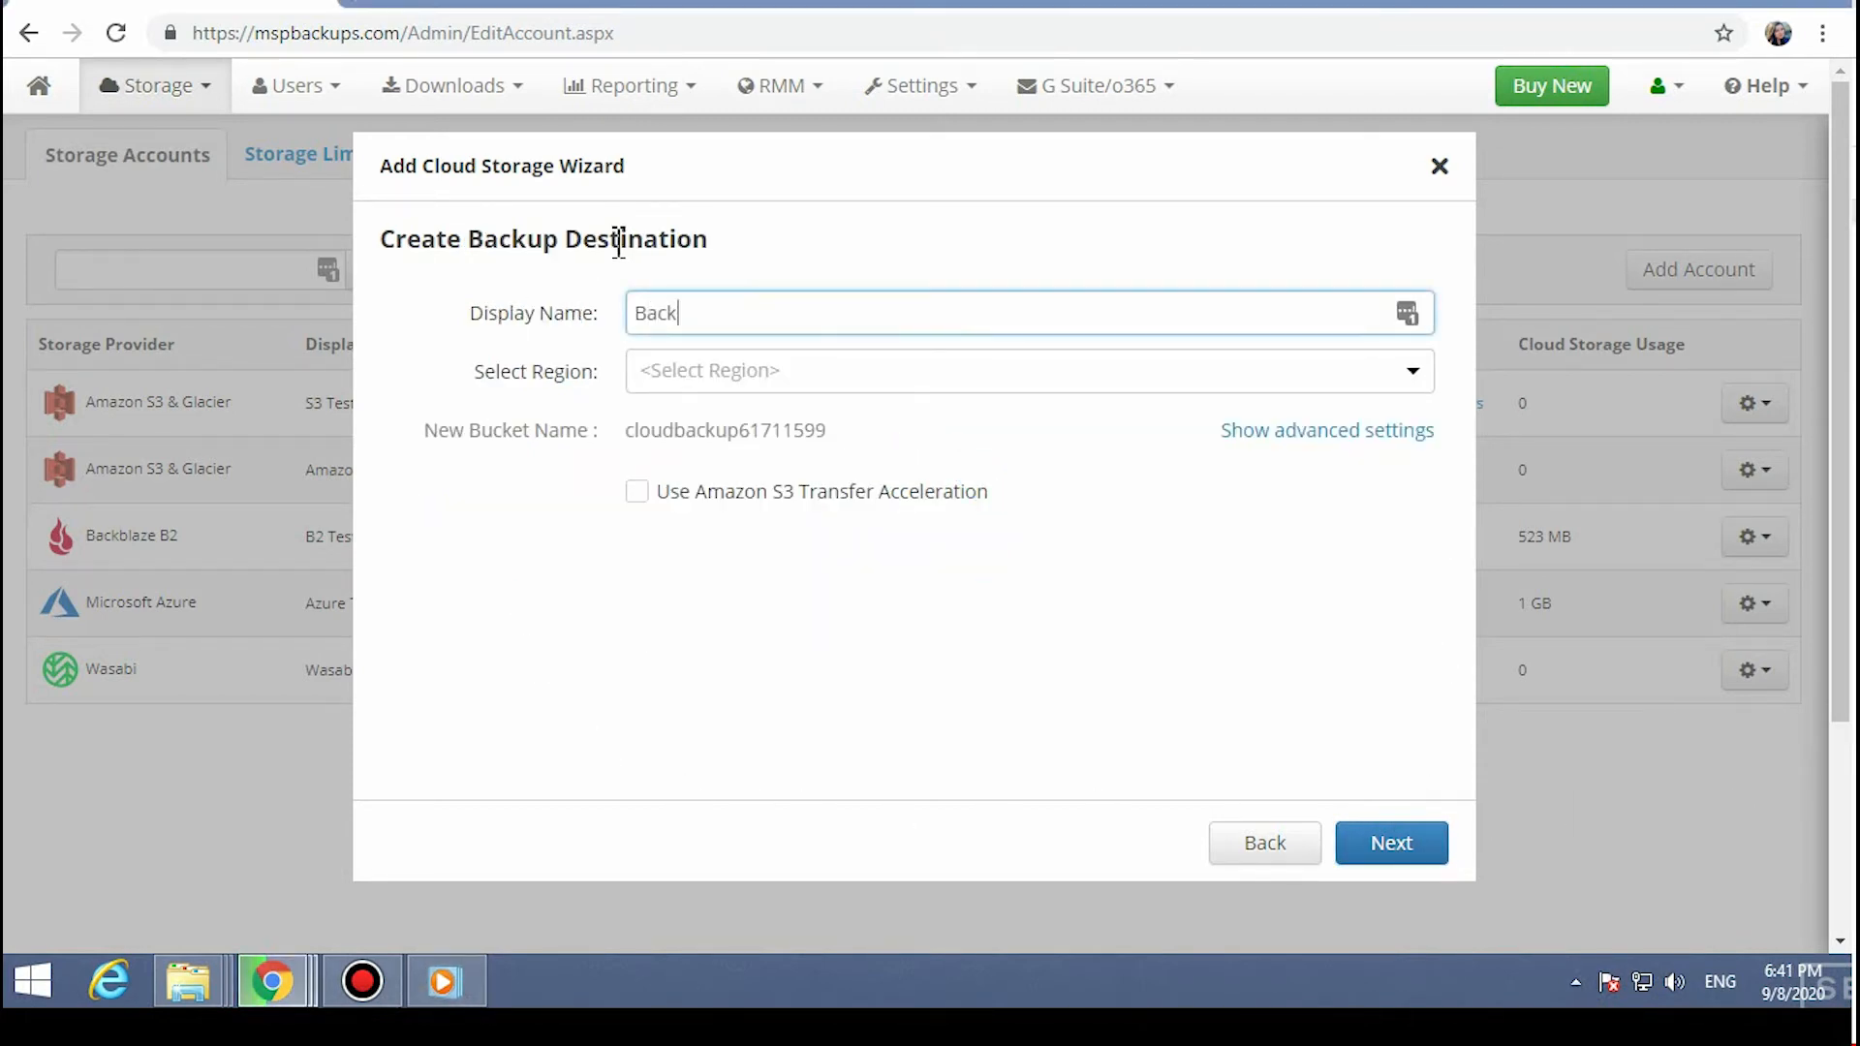
type("up1")
left_click(757, 377)
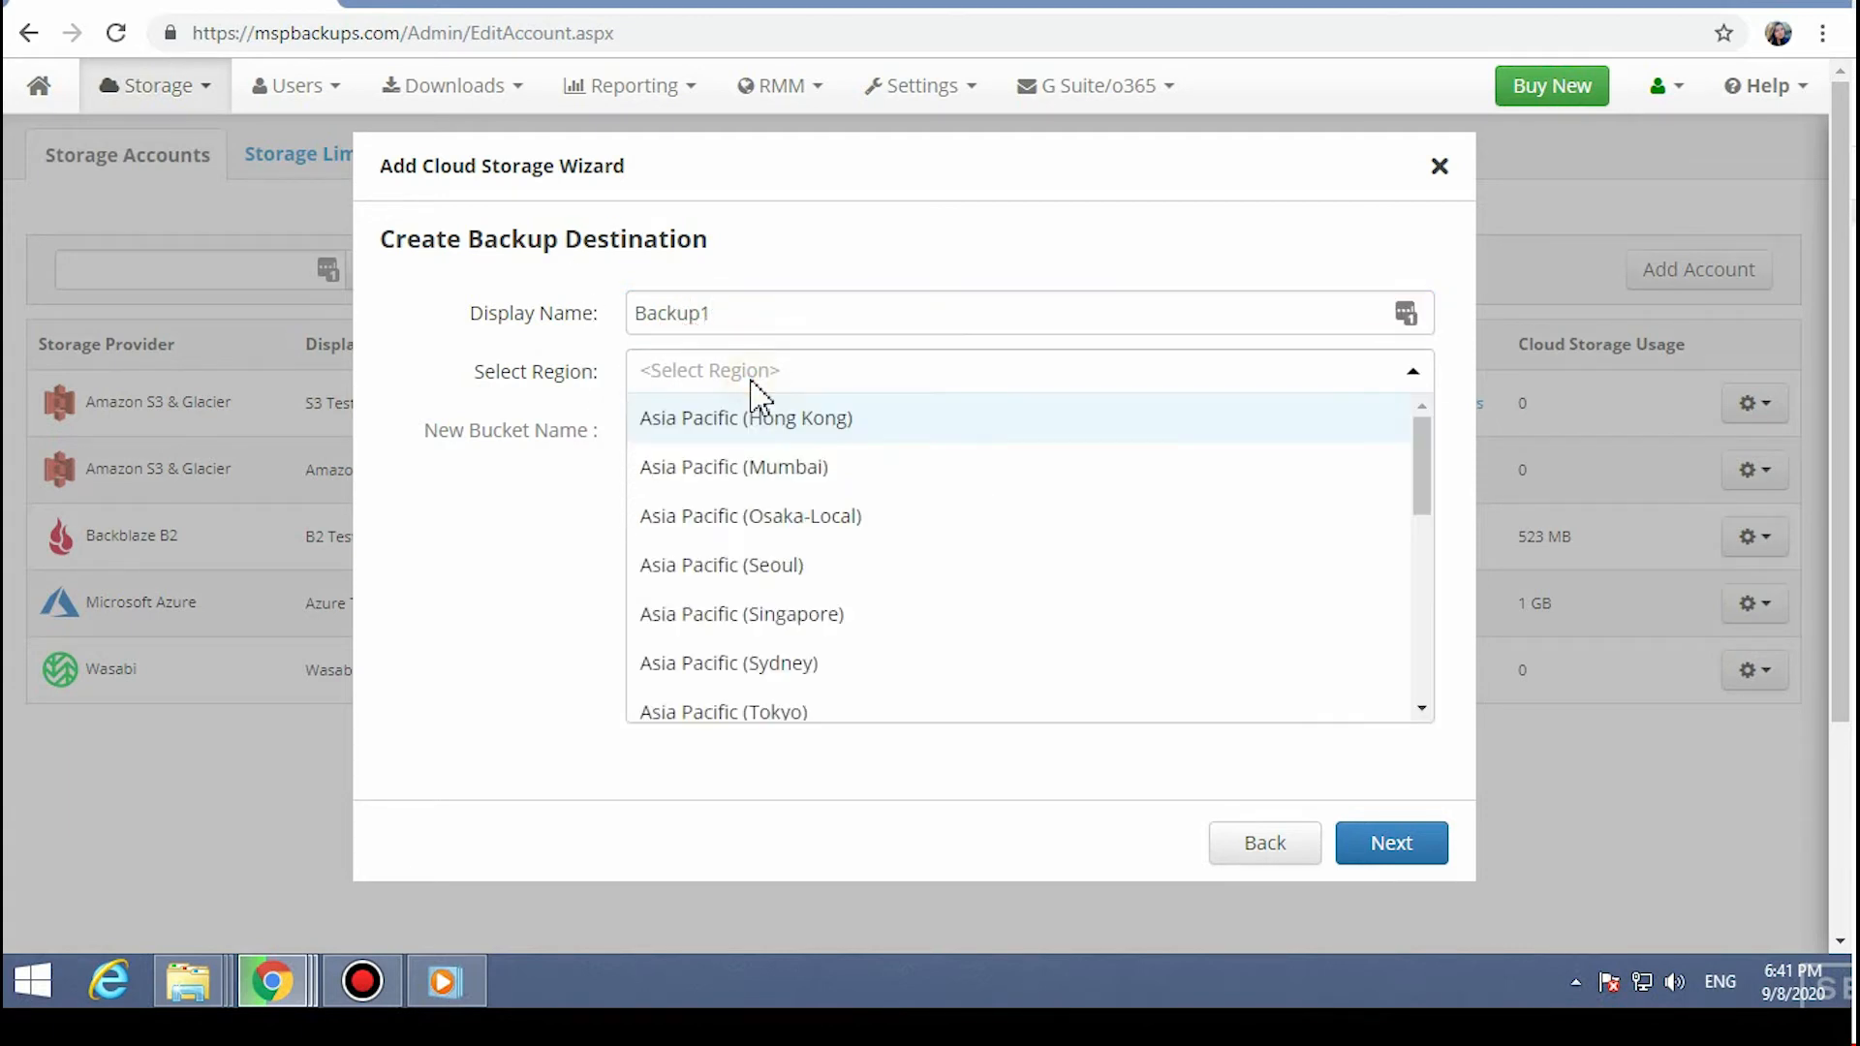
left_click(784, 668)
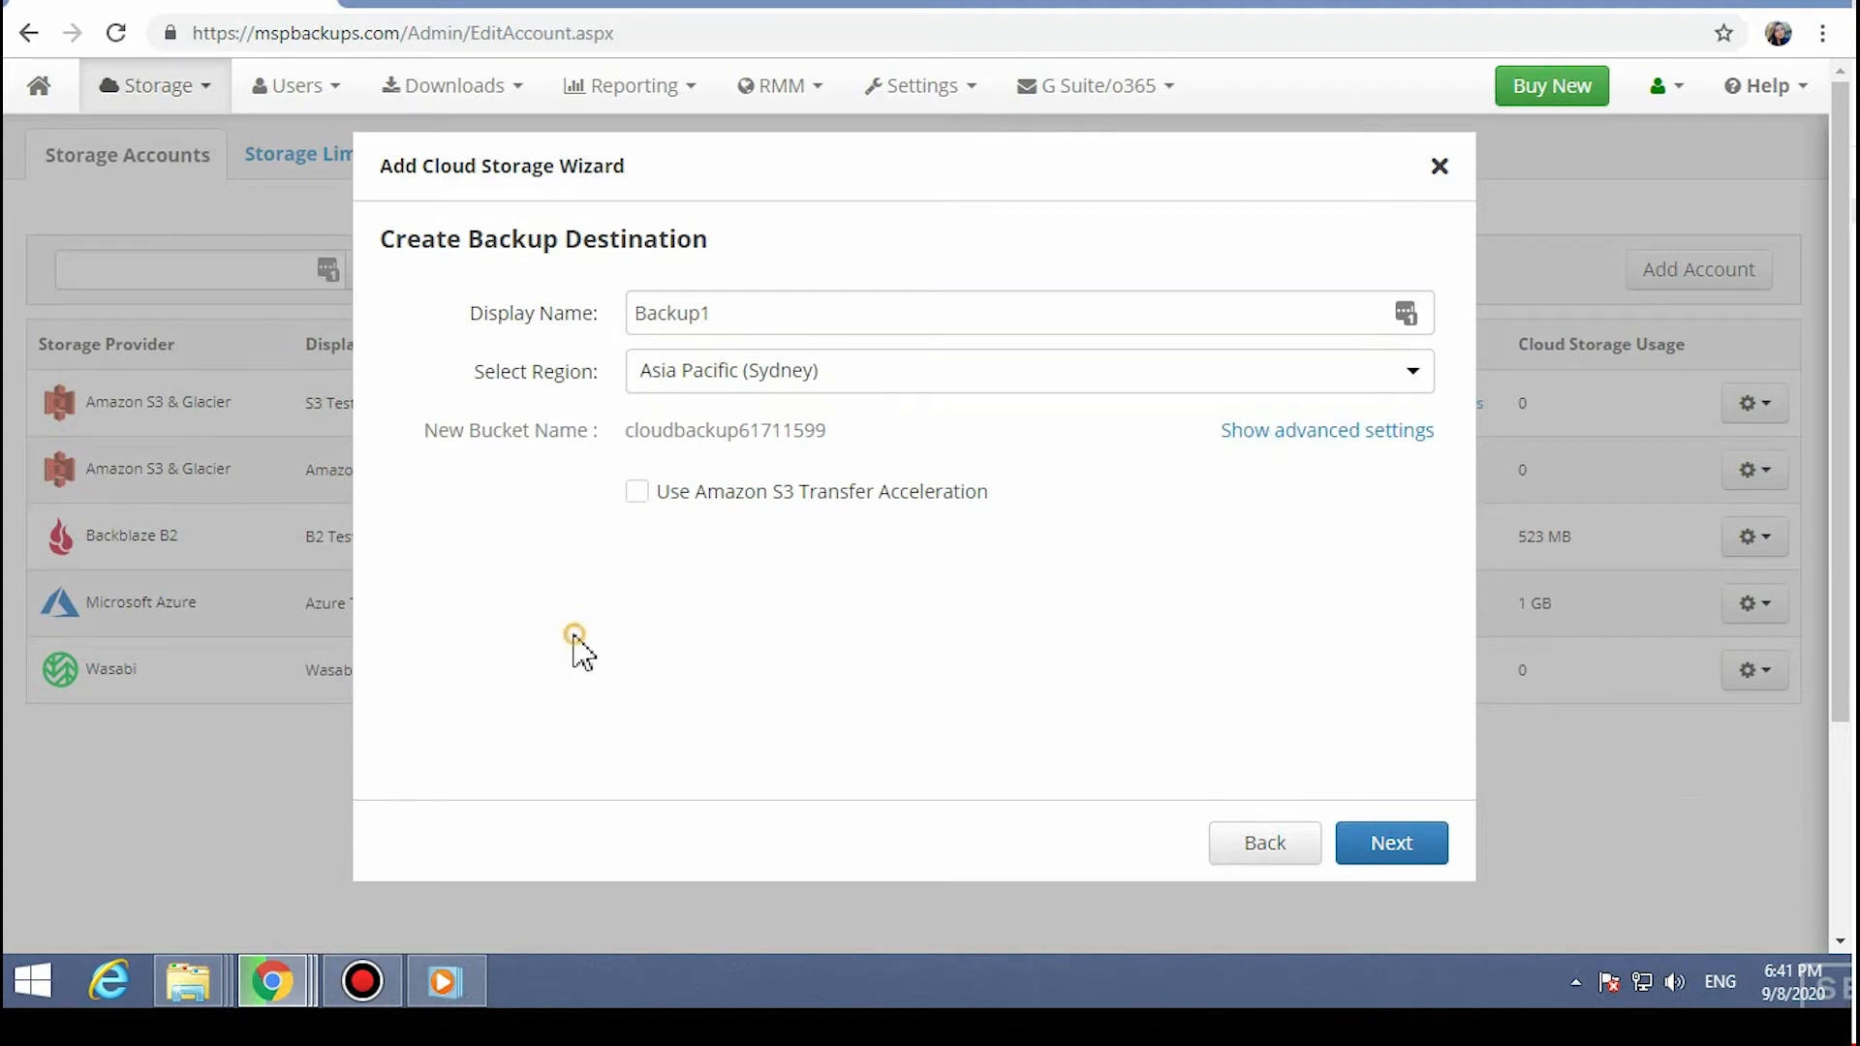
- Set the destination to create a new bucket named cloudbackup61711599 without Amazon S3 Transfer Acceleration, and continue the wizard
left_click(1283, 430)
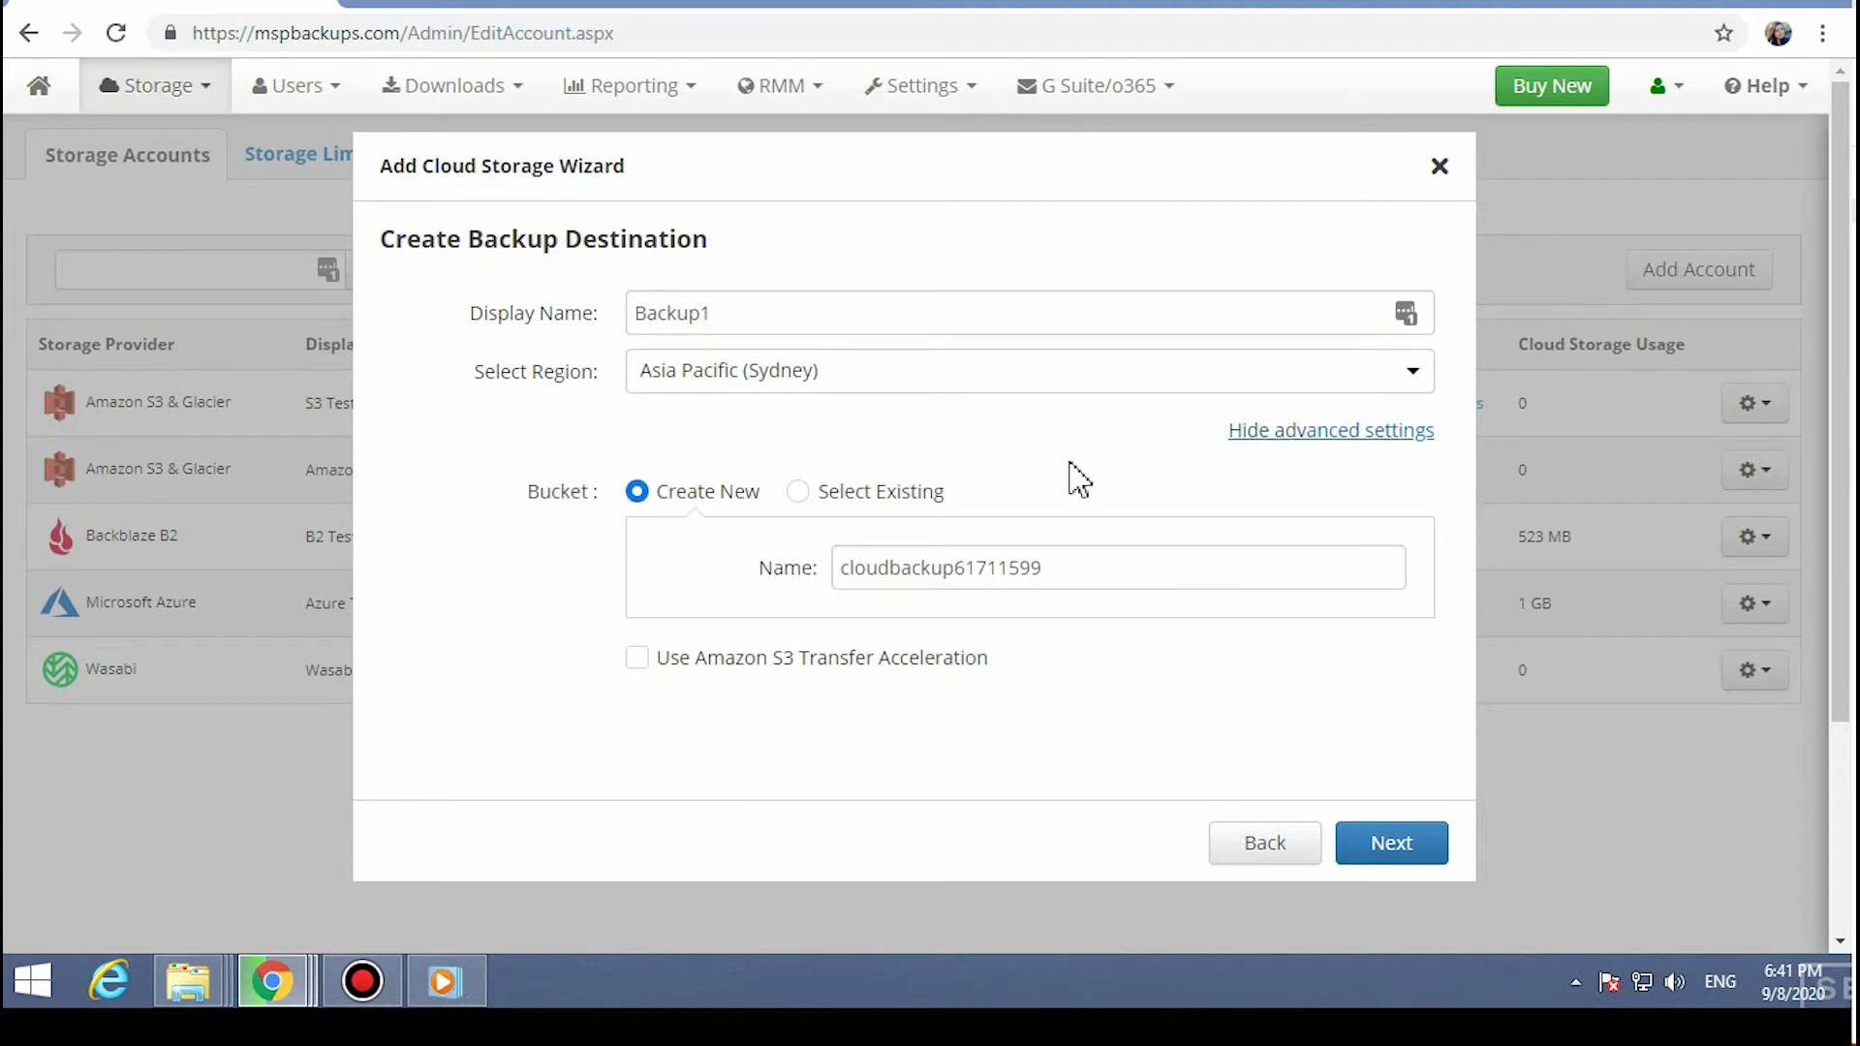
left_click(797, 492)
left_click(636, 492)
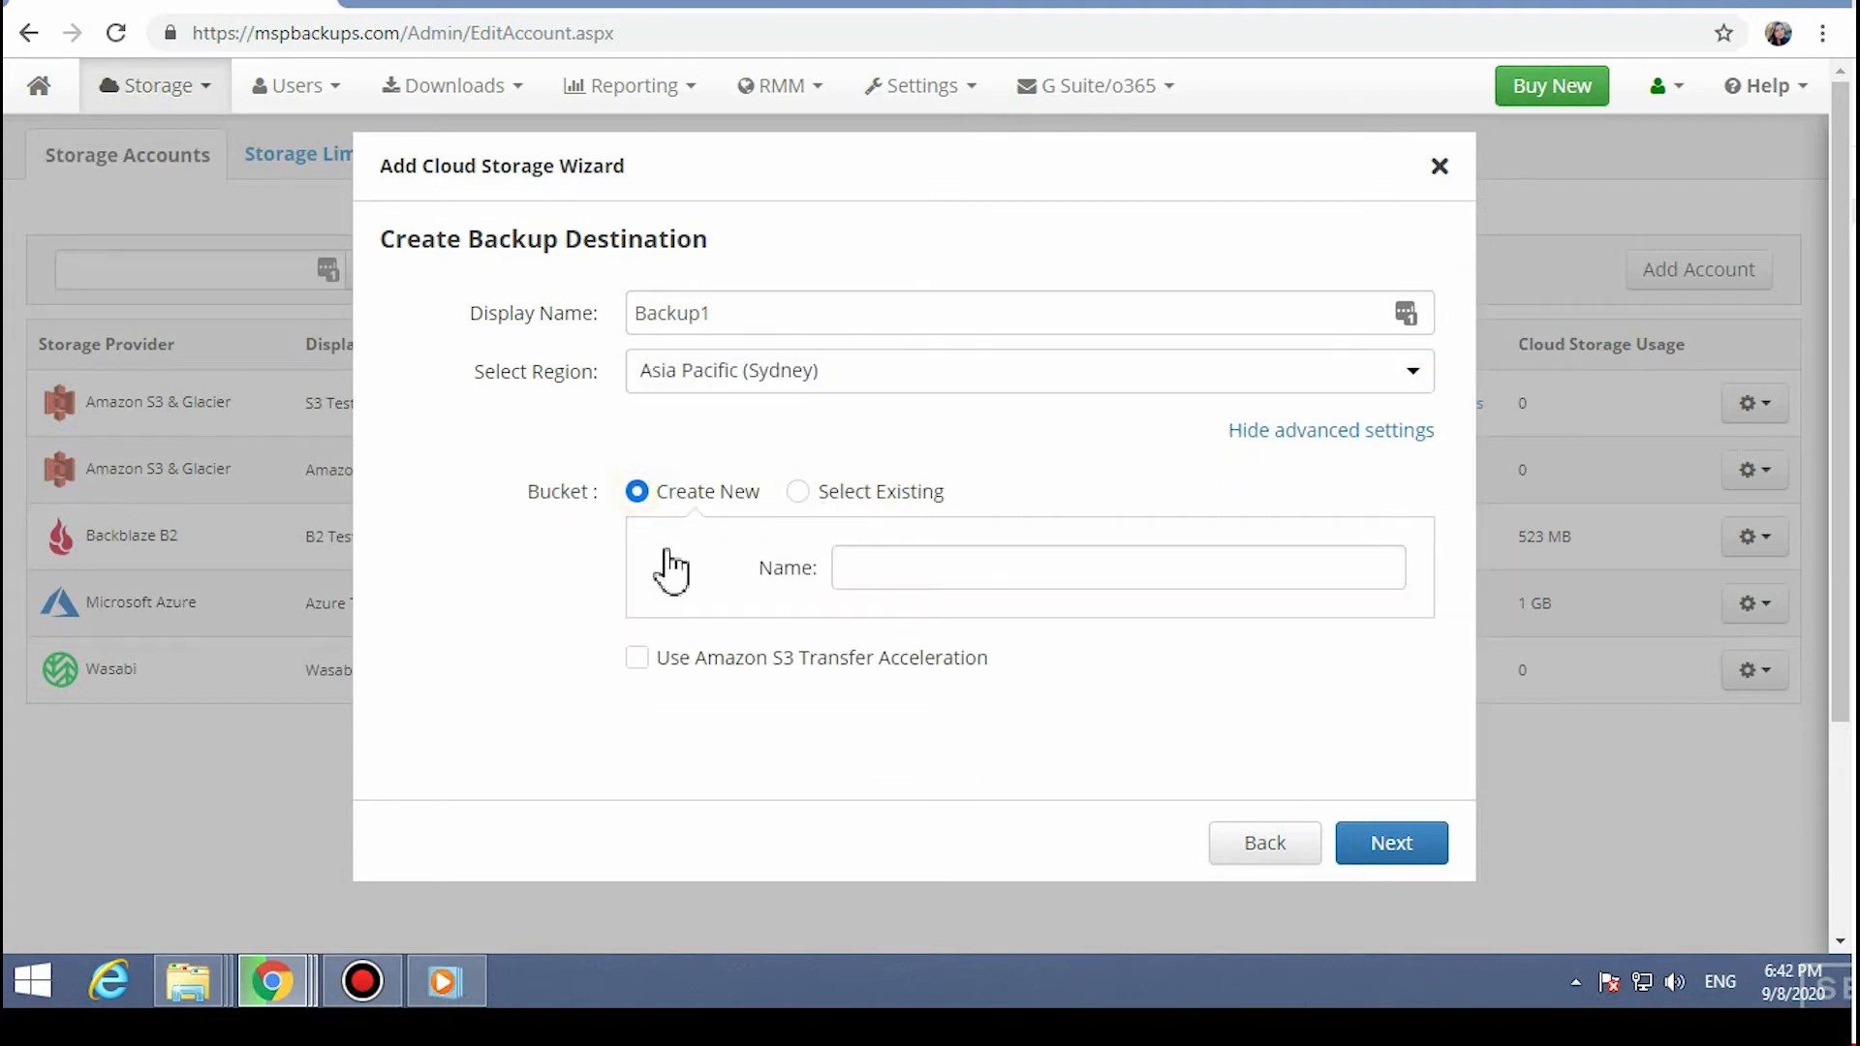
left_click(867, 569)
type("cloudbackup61711599")
left_click(743, 746)
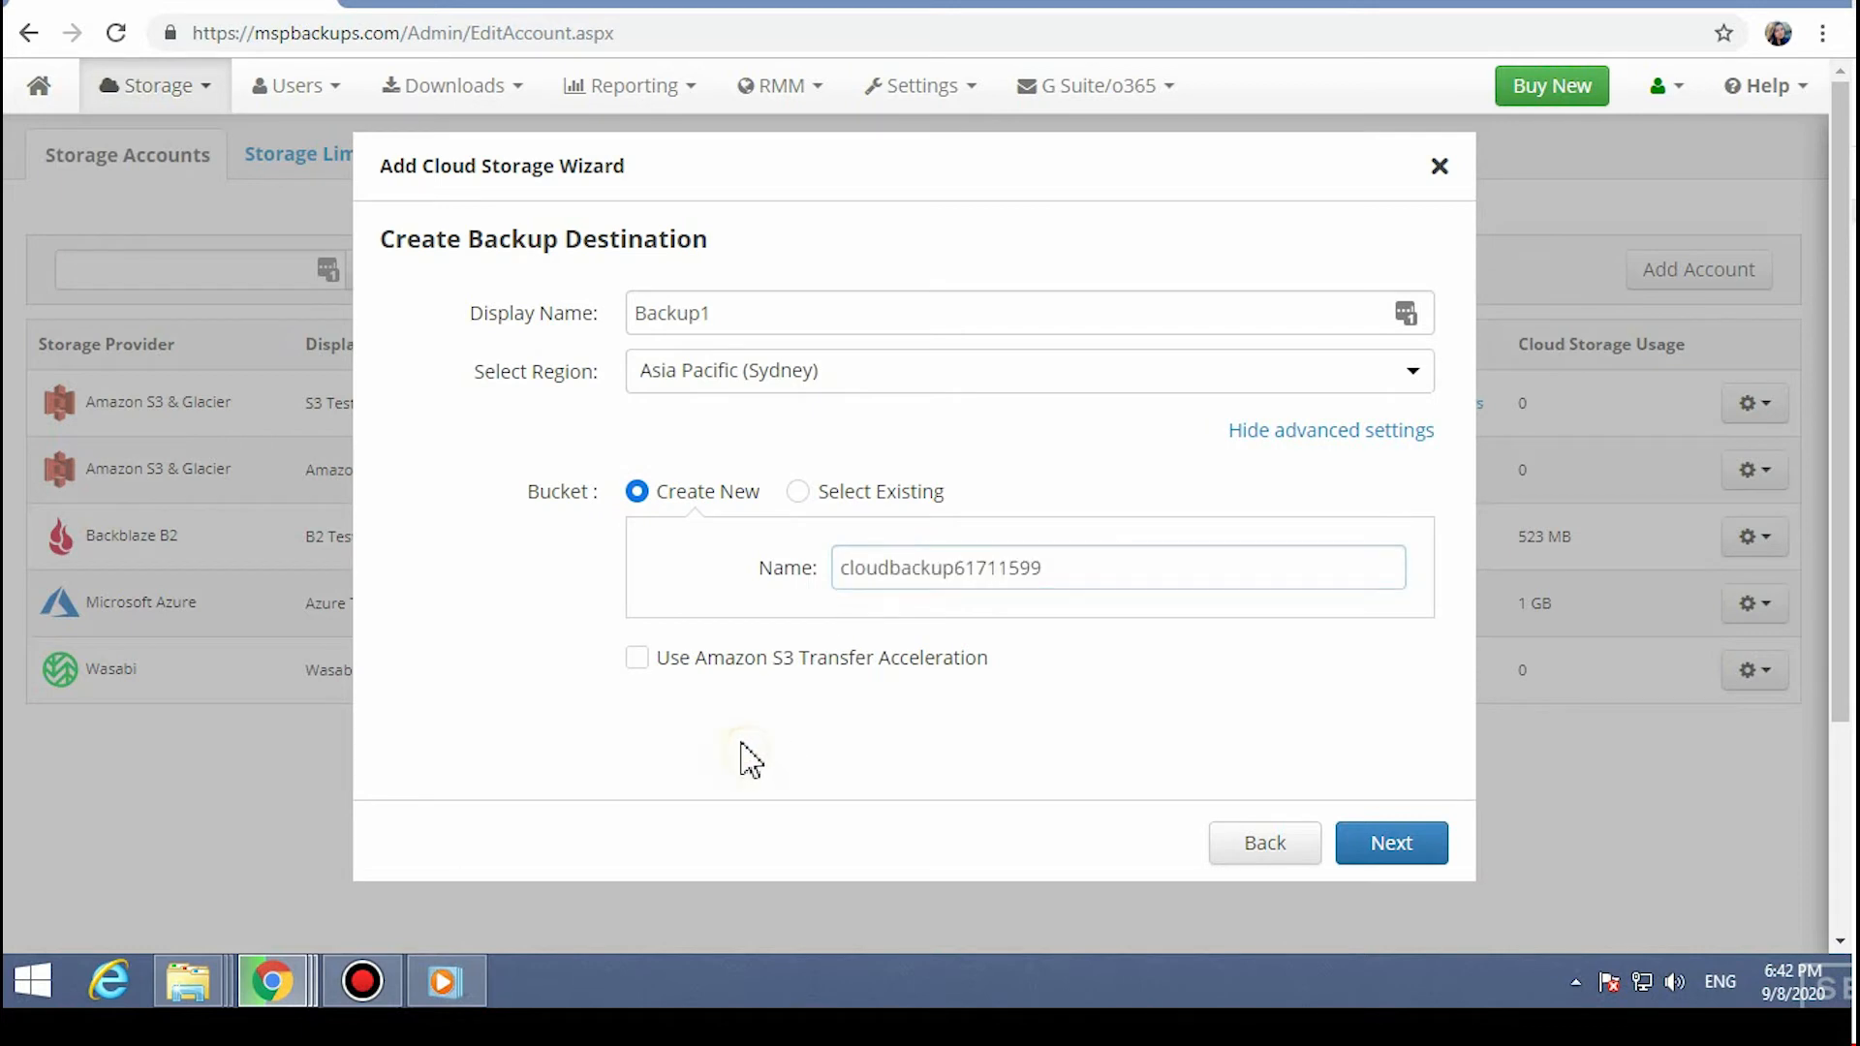
left_click(638, 661)
left_click(637, 660)
left_click(1412, 844)
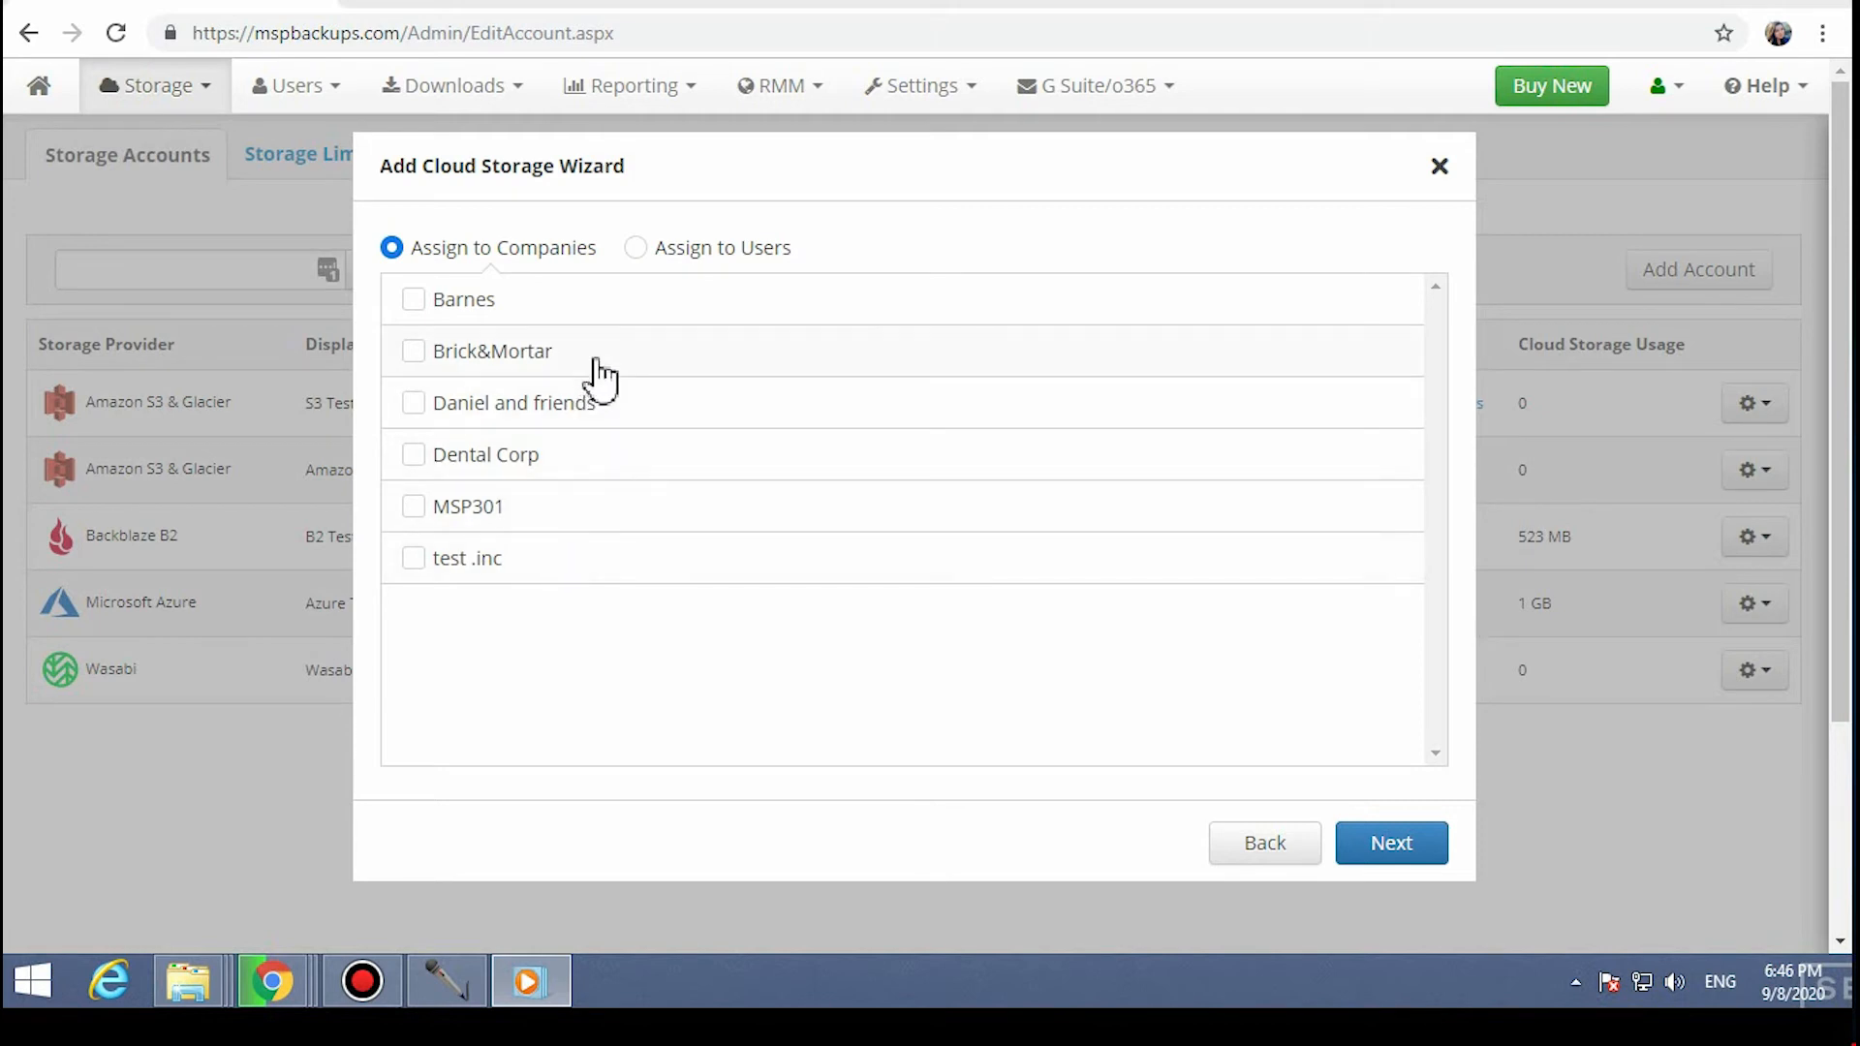
- Assign the new storage to the company MSP301 instead of individual users and continue the wizard
left_click(635, 250)
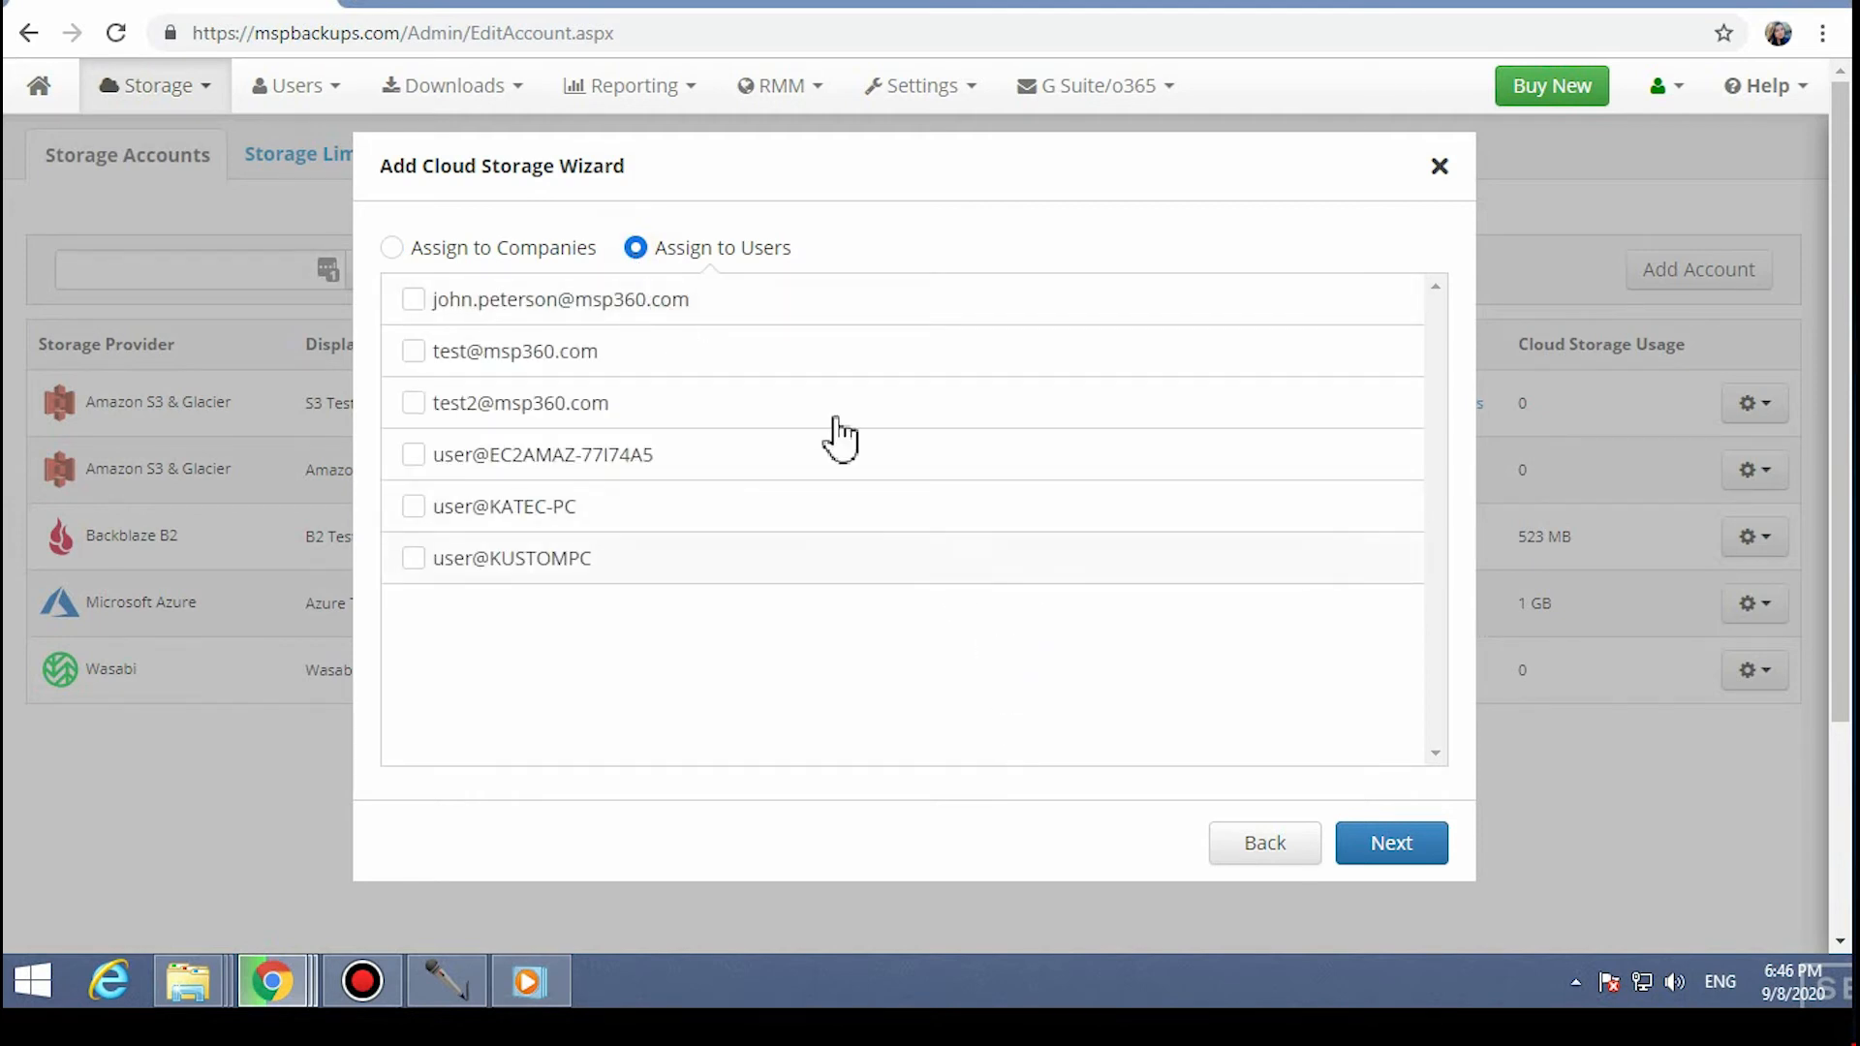
left_click(442, 254)
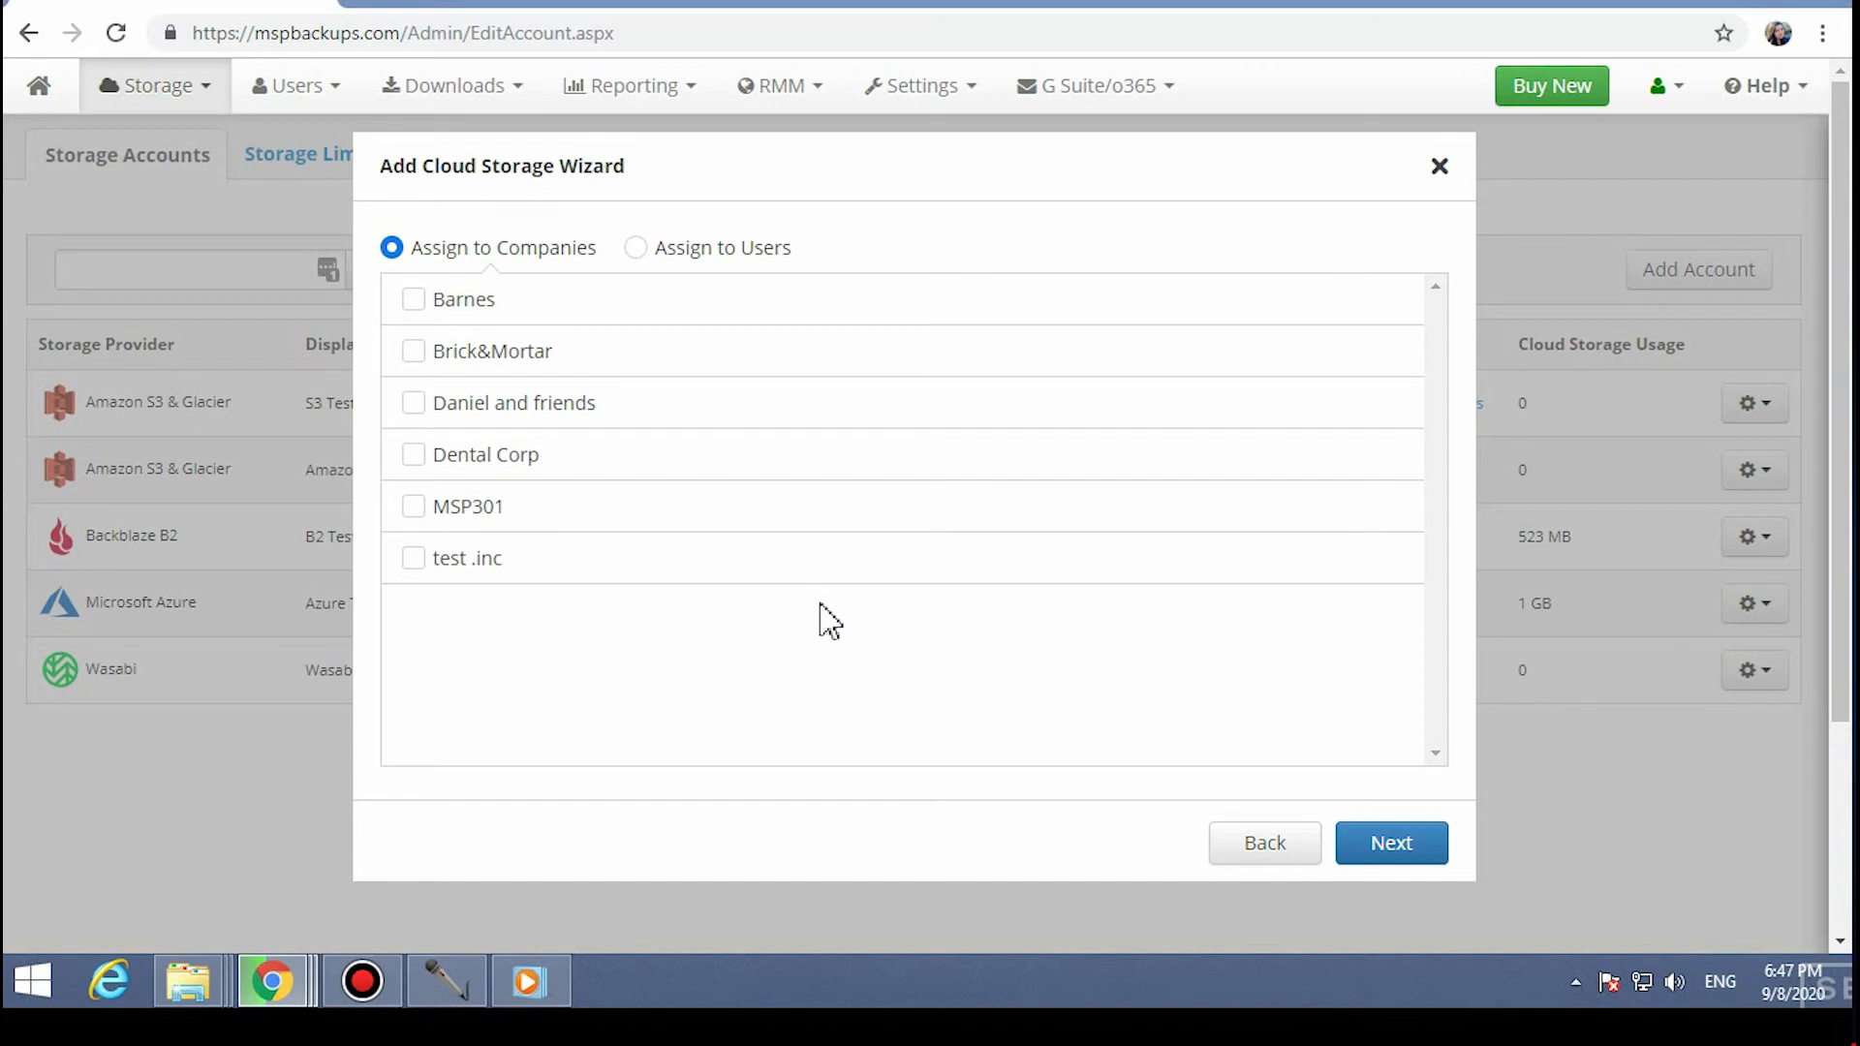
left_click(413, 508)
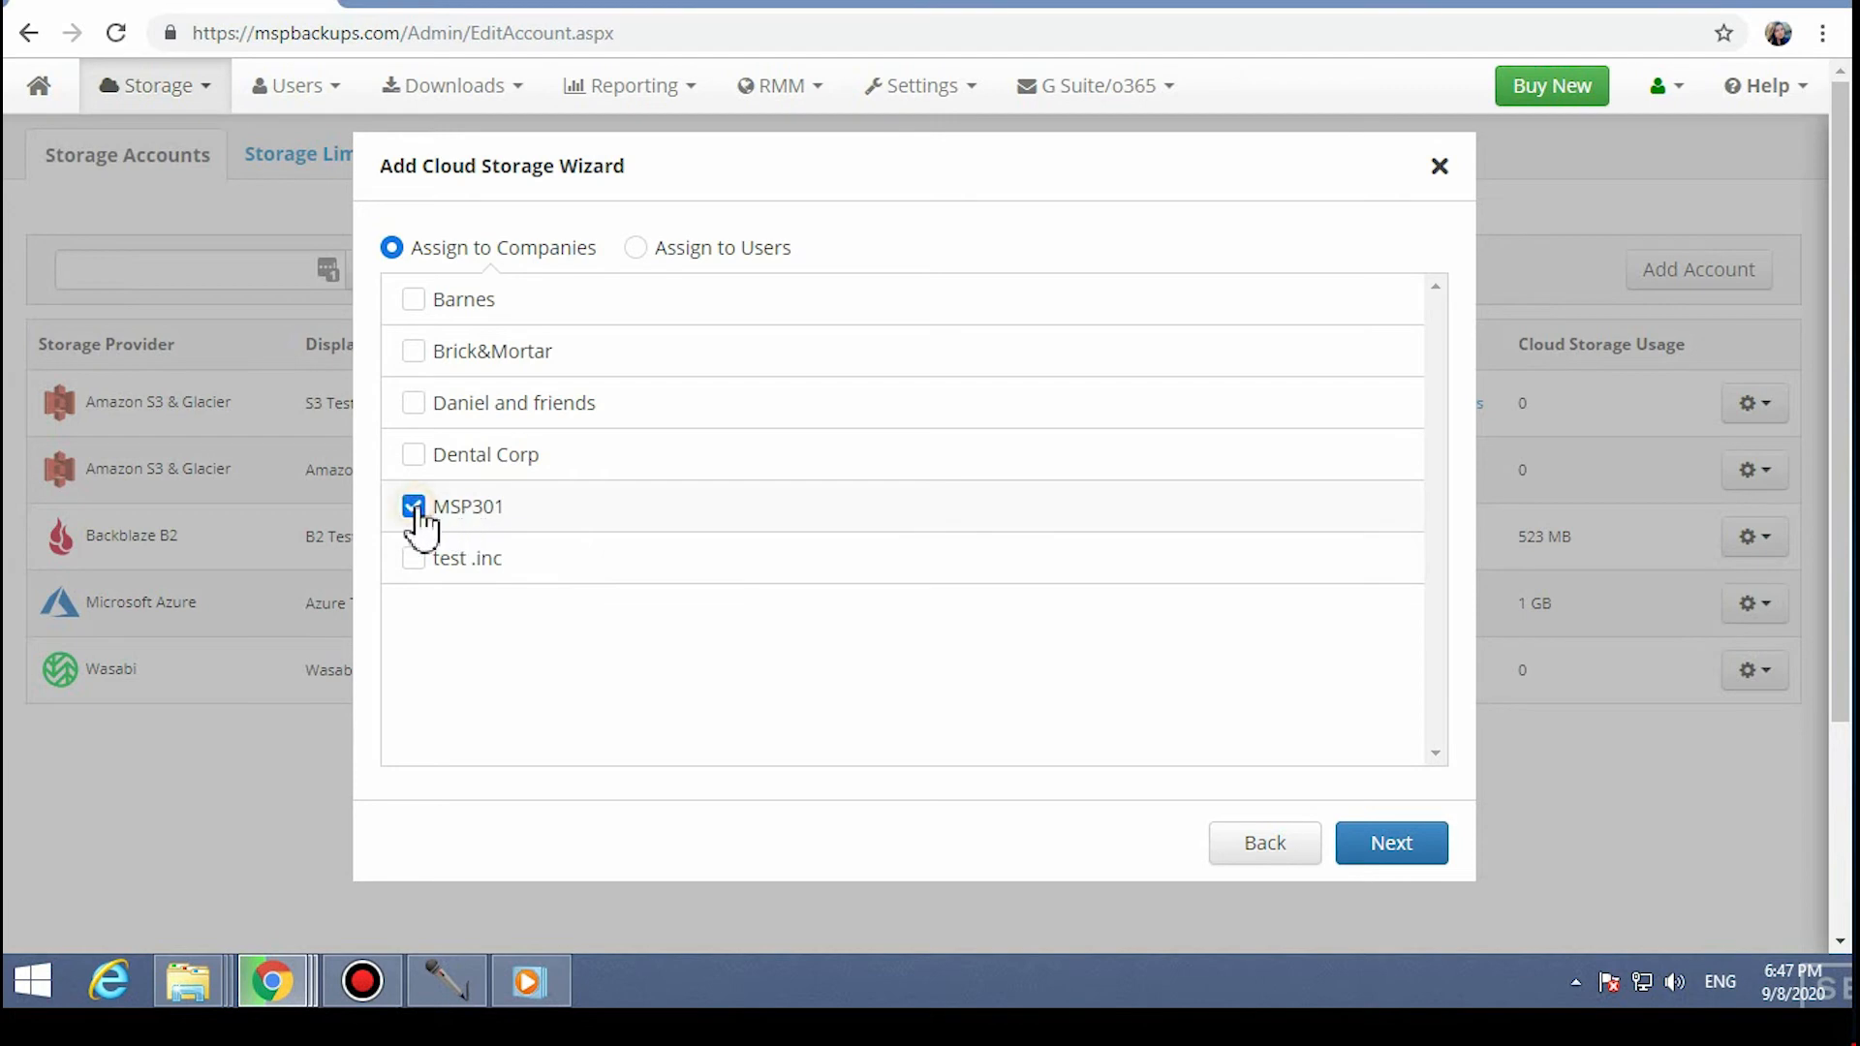
left_click(1367, 844)
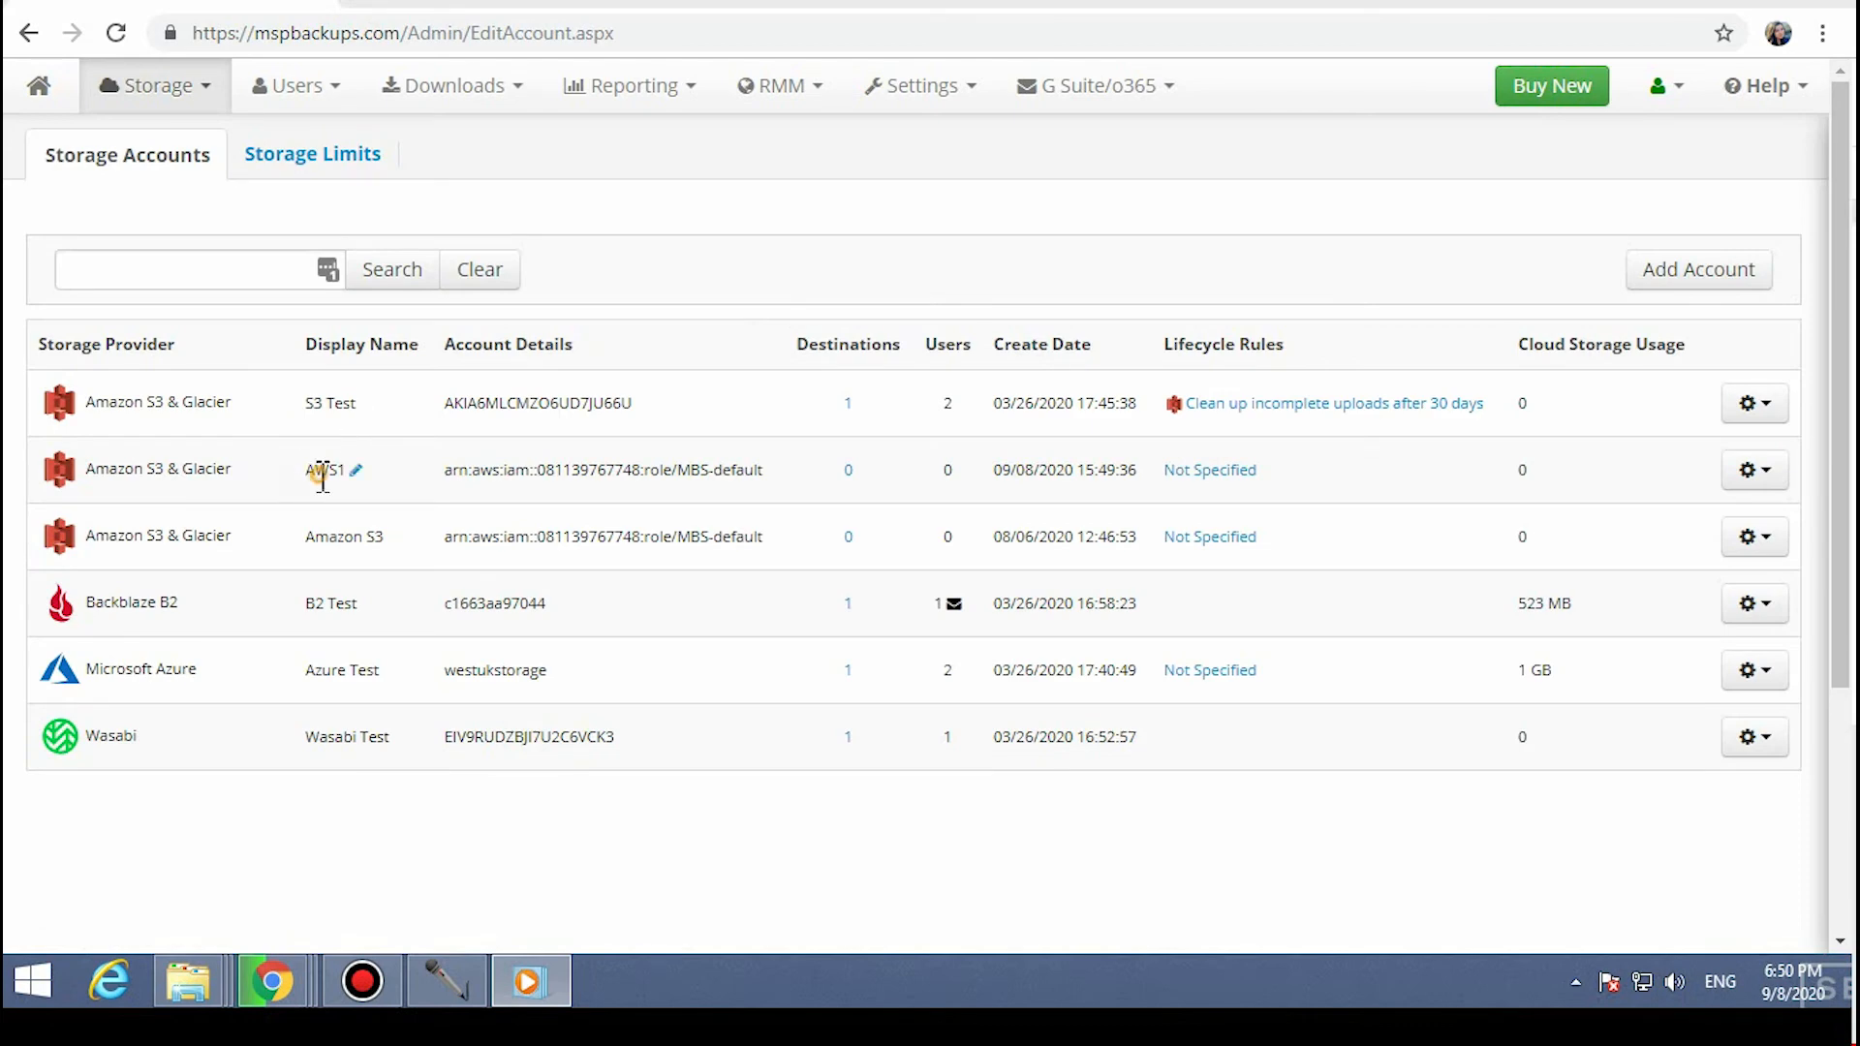
- Check the AWS1 entry in the storage accounts and open the list of backup users
double_click(324, 473)
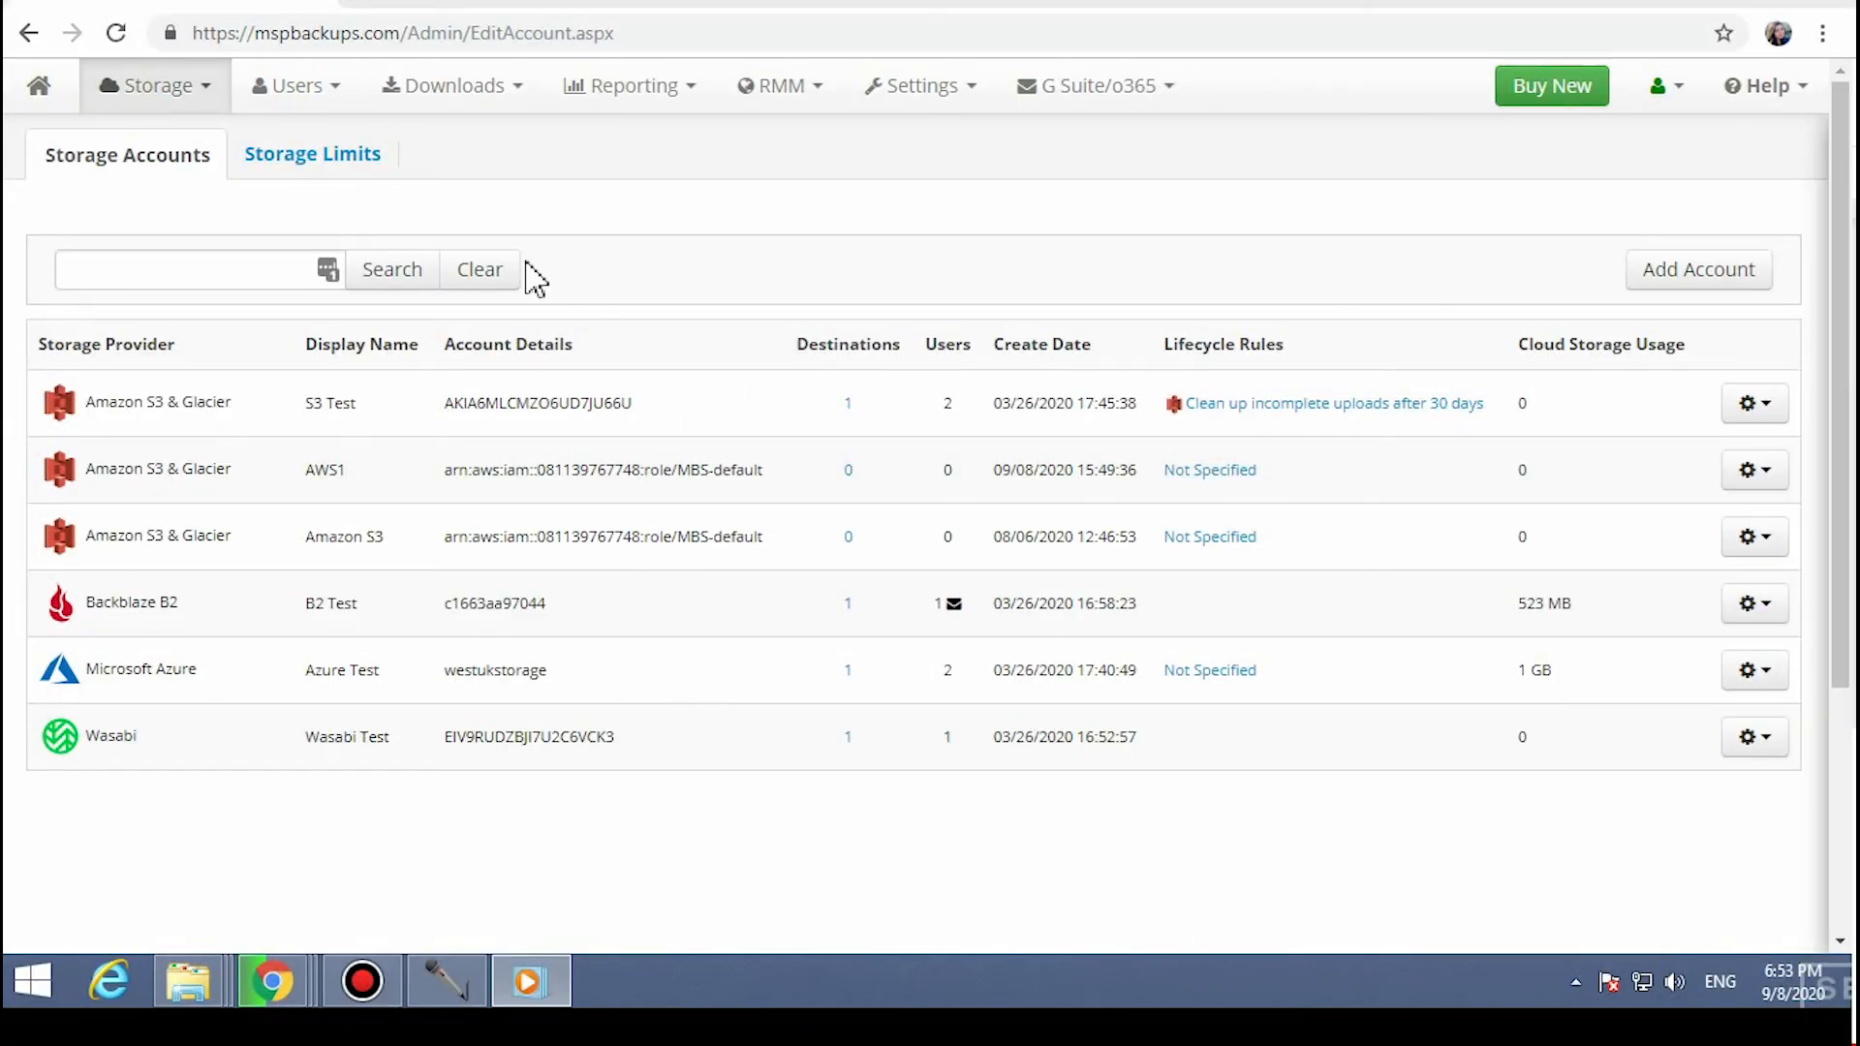
left_click(292, 87)
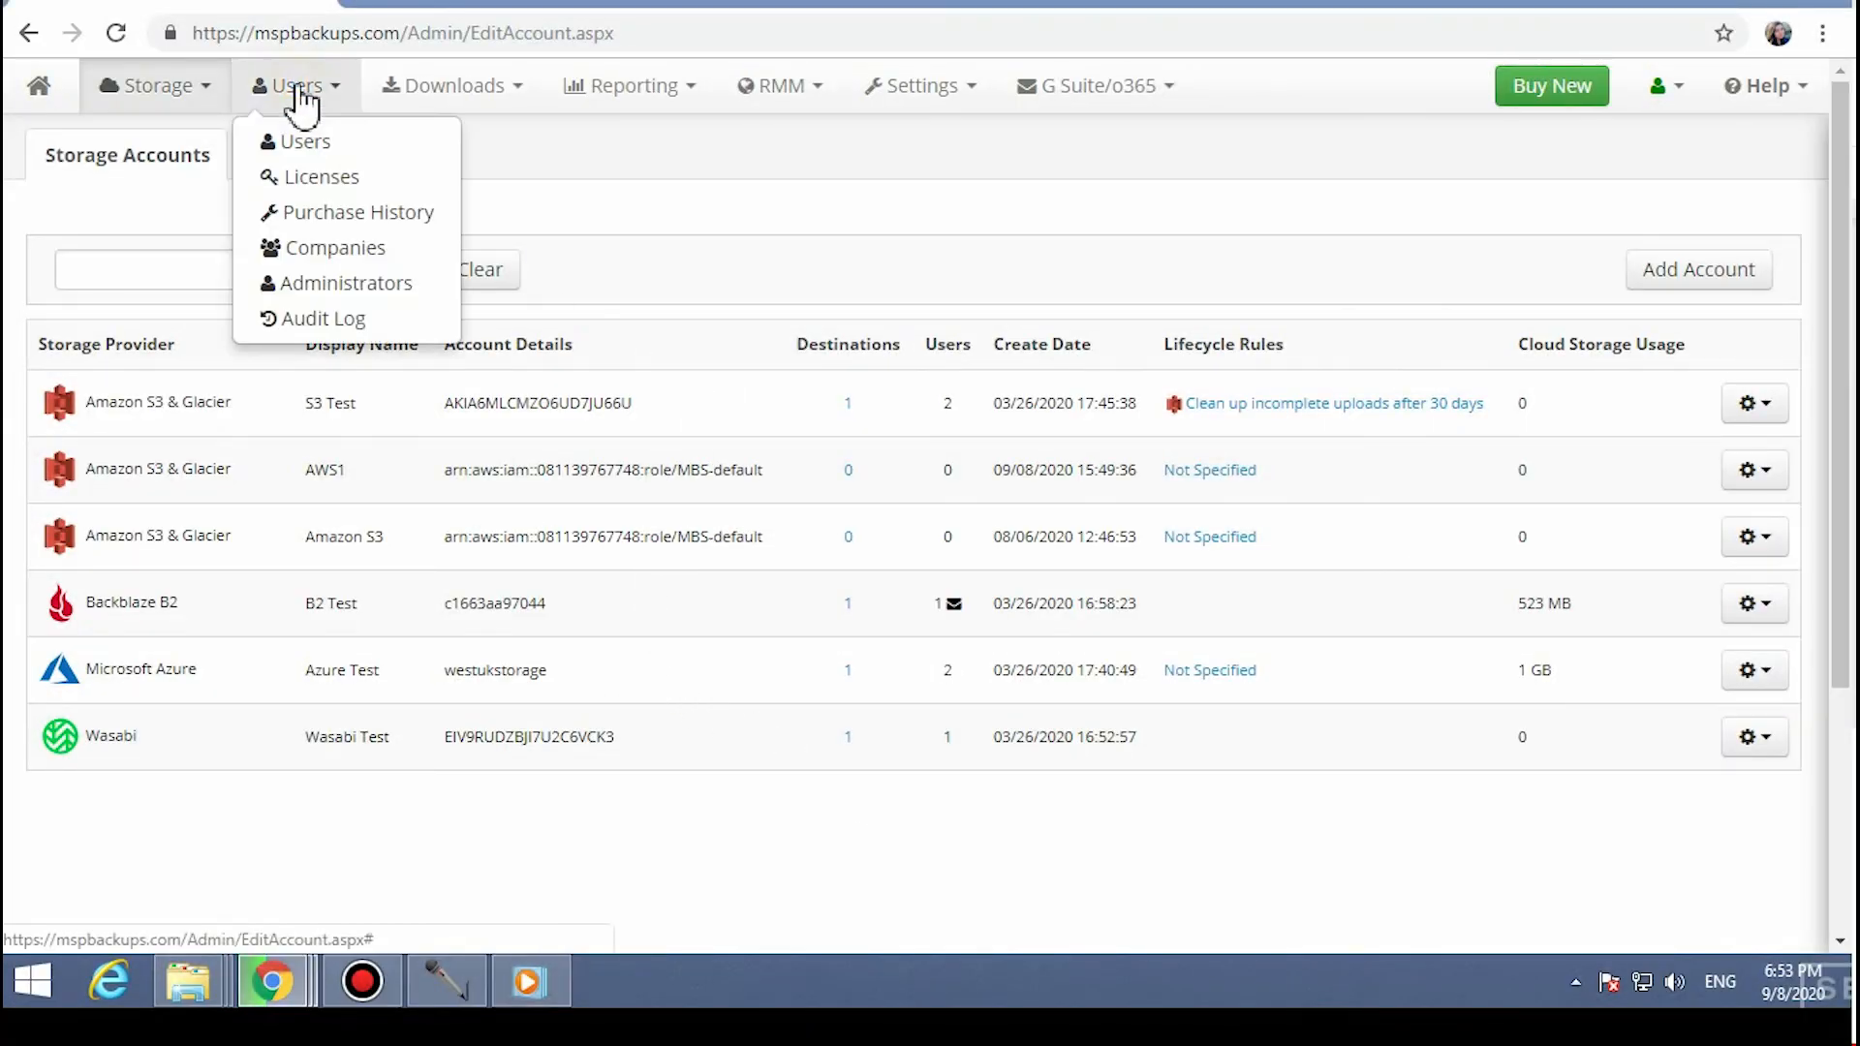
left_click(306, 143)
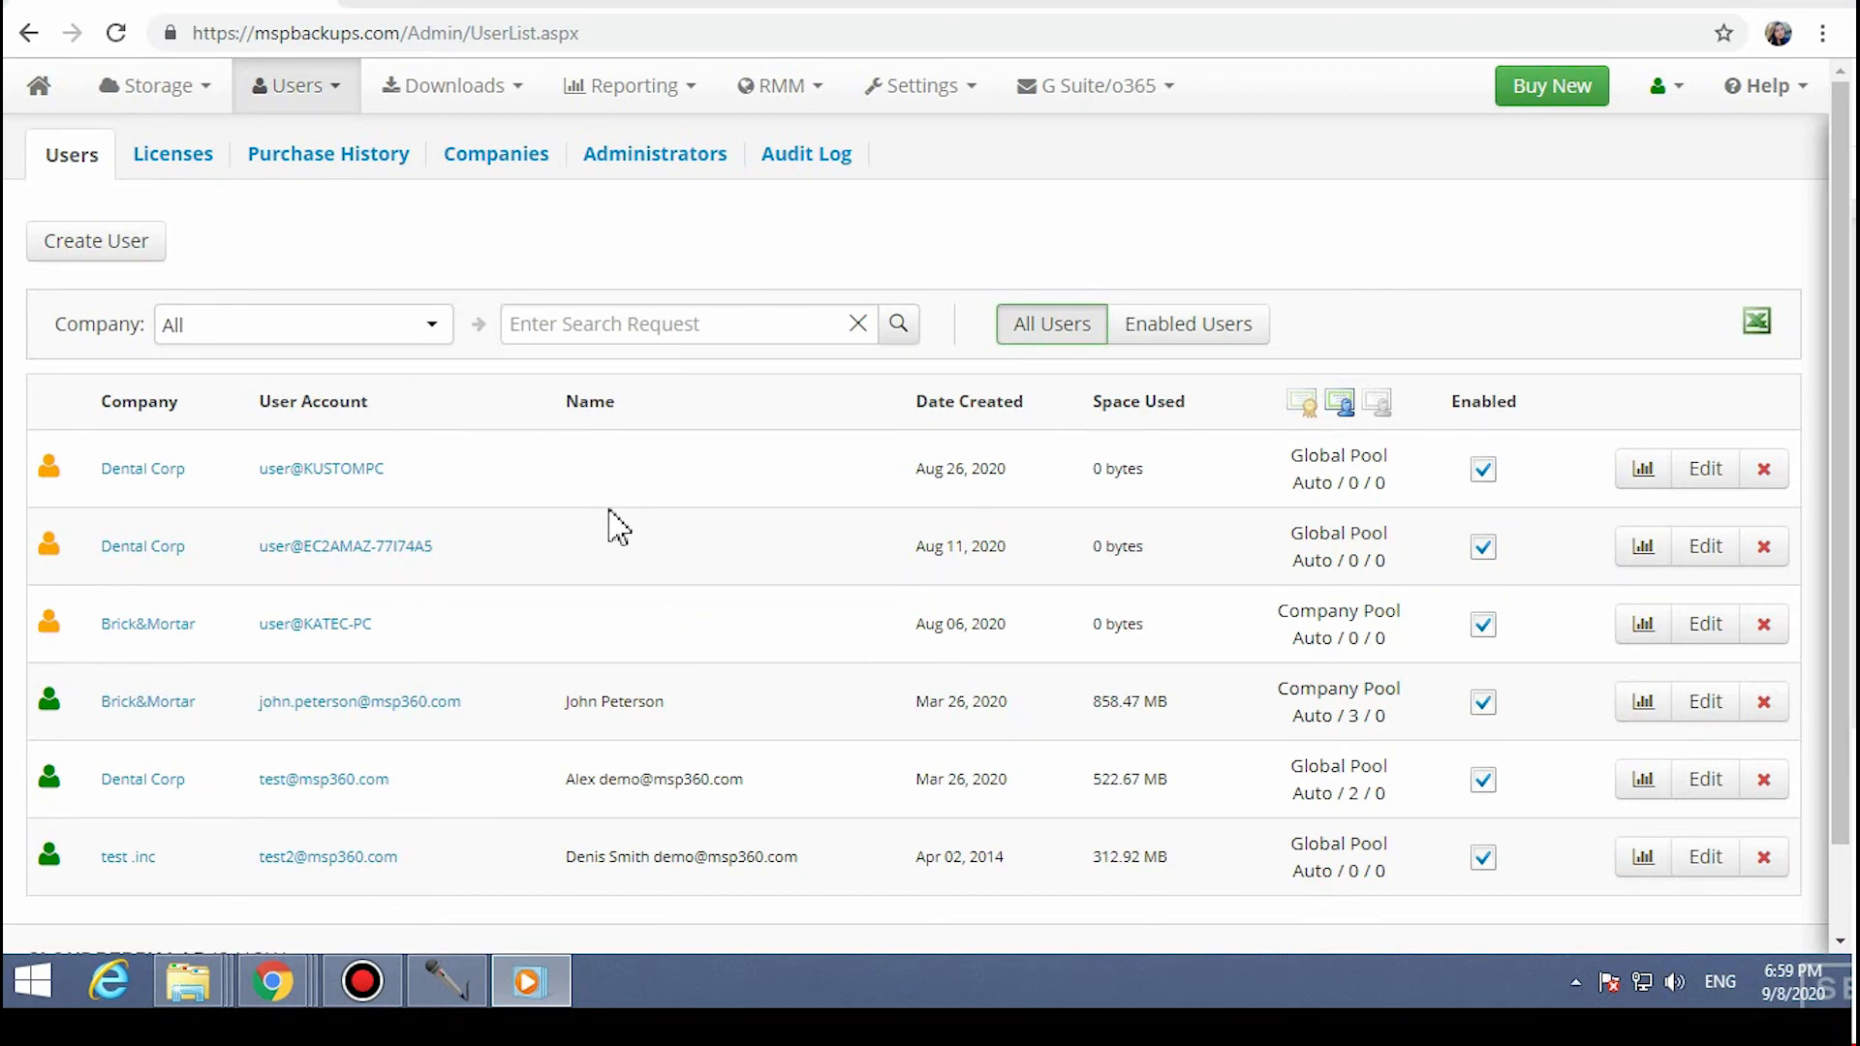
- Download the MSP360 Backup installer for Windows
left_click(436, 102)
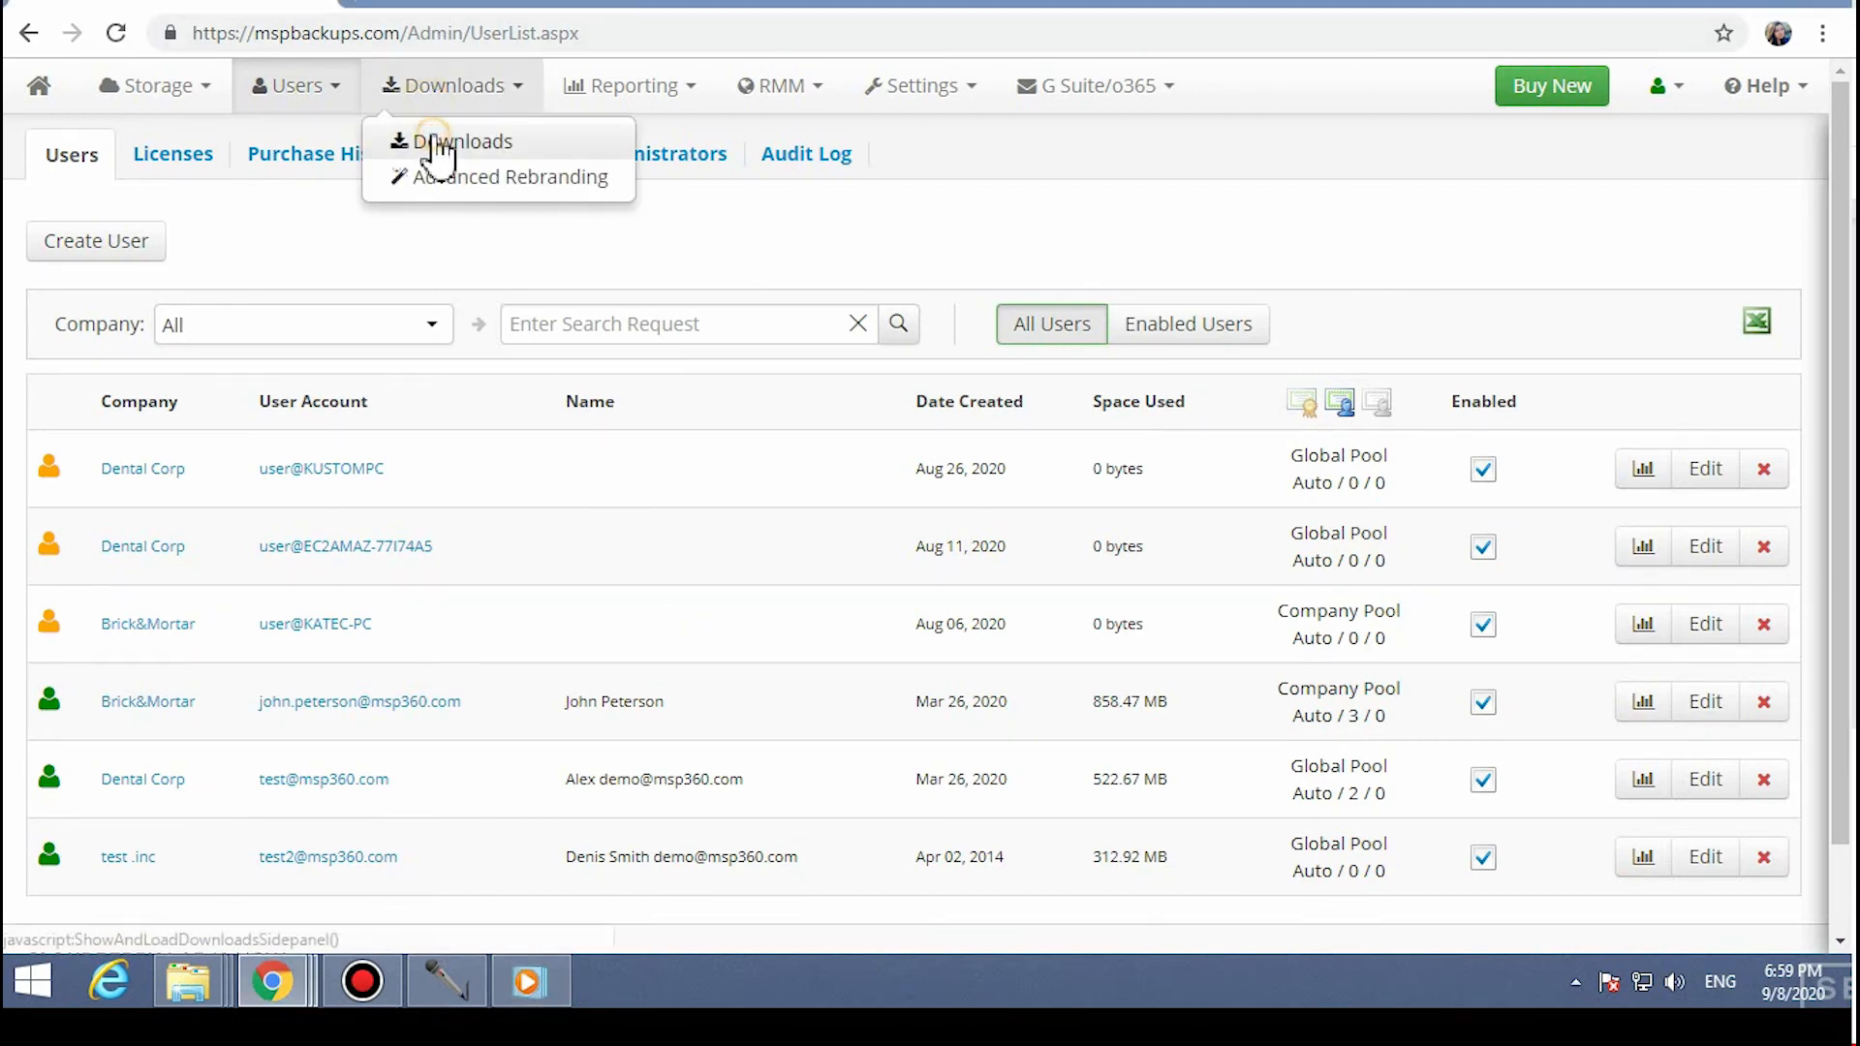
left_click(436, 145)
left_click(1555, 635)
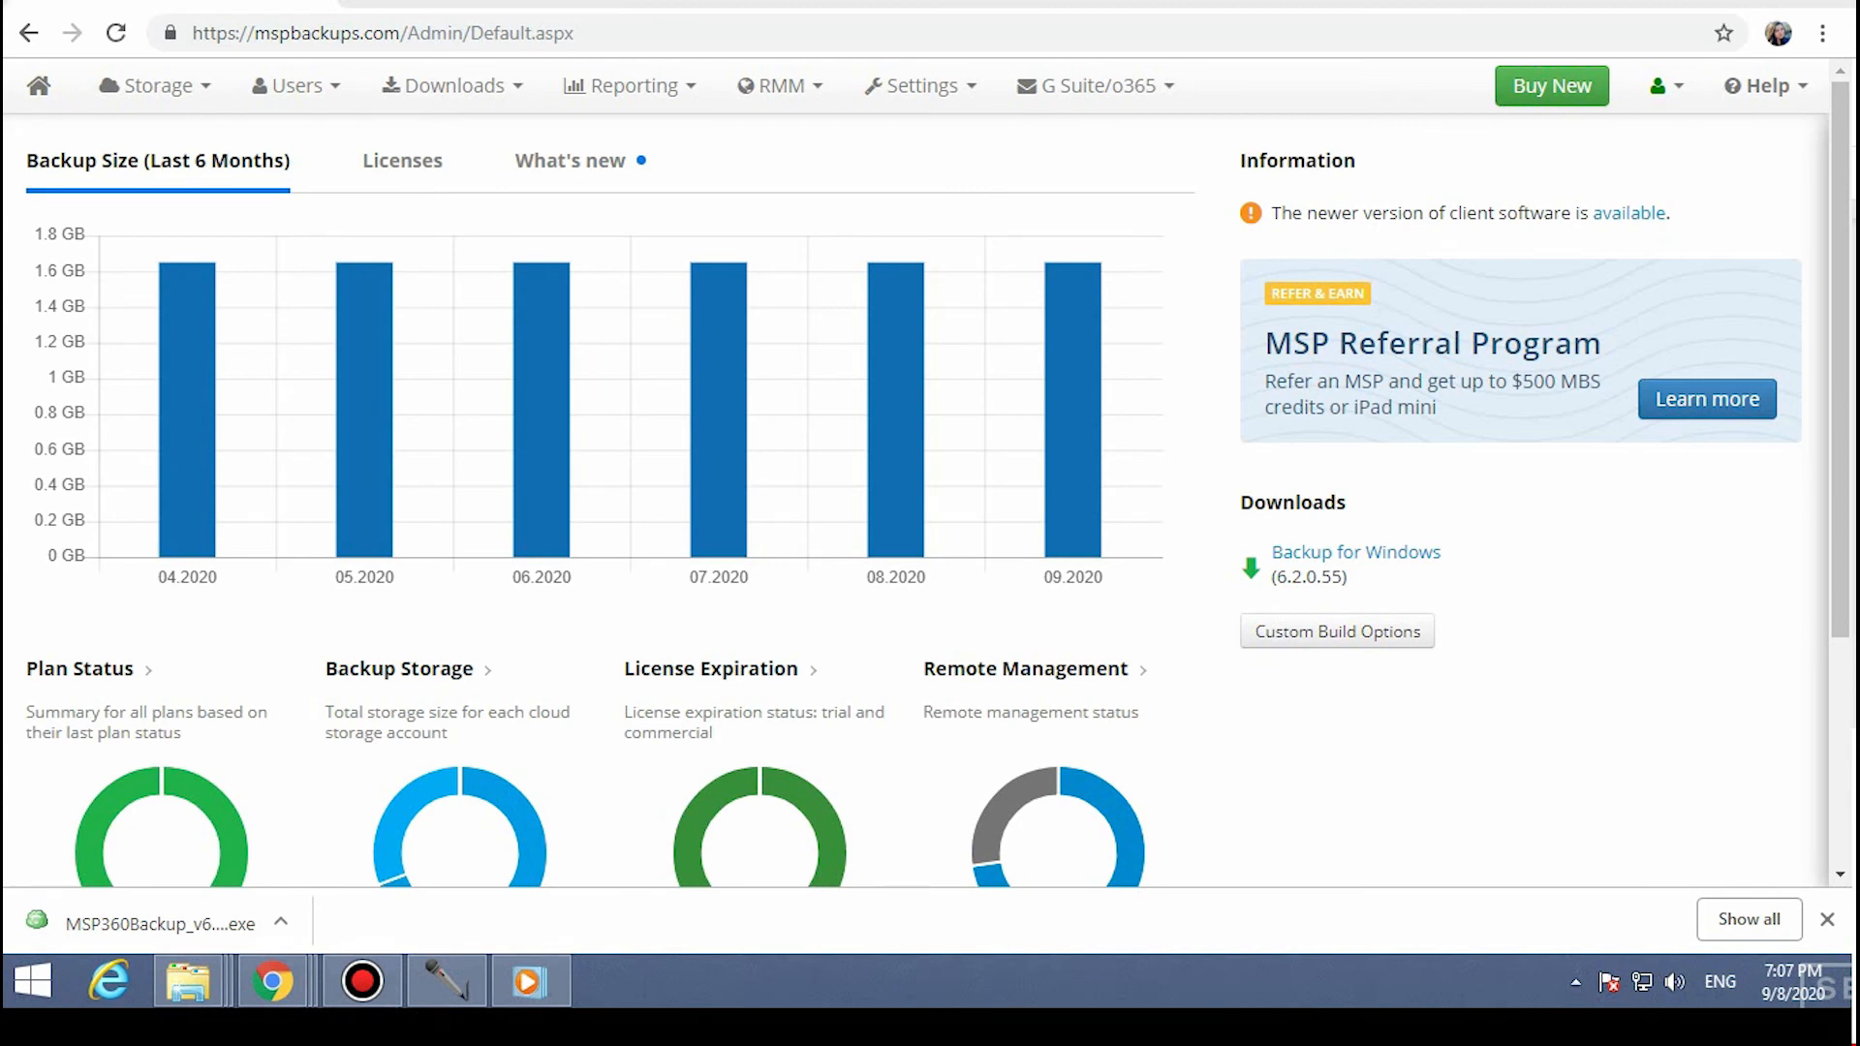
- In Remote Management, assign the first listed computer to Dental Corp's test user account, choose its edition and save
left_click(766, 87)
left_click(790, 180)
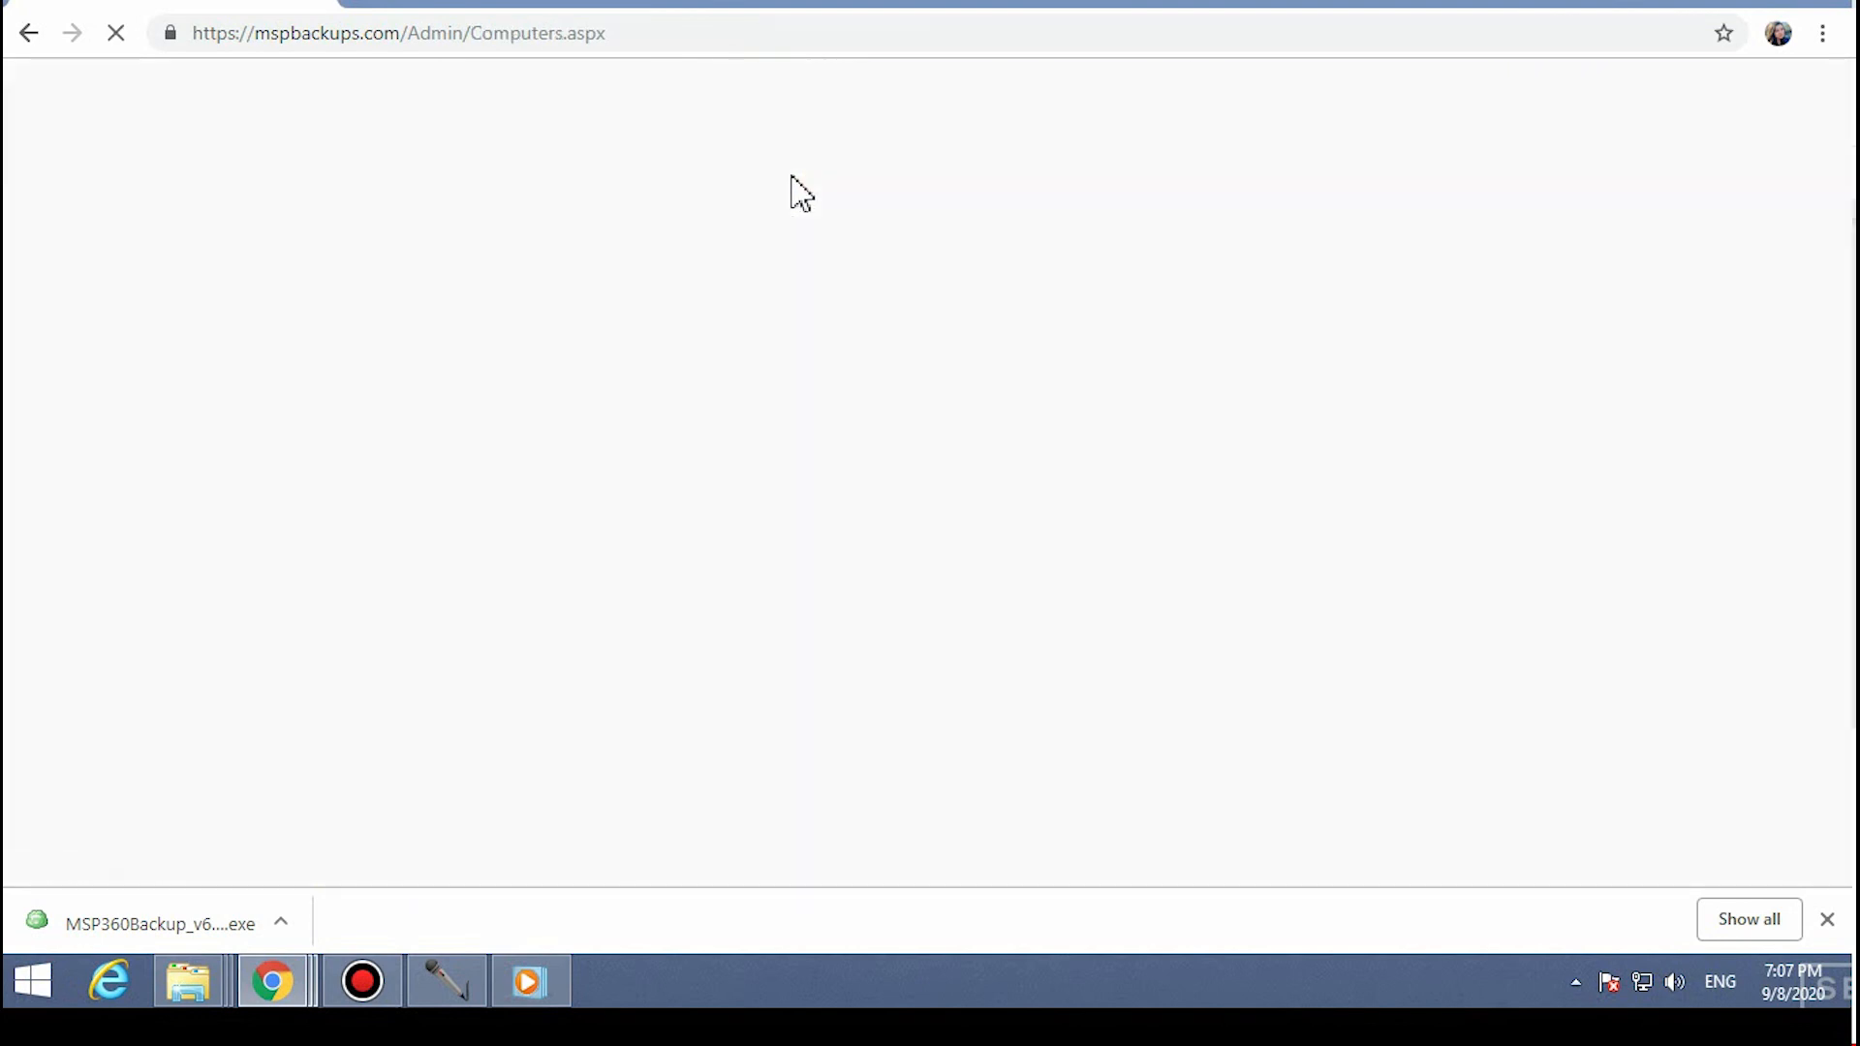
left_click(390, 453)
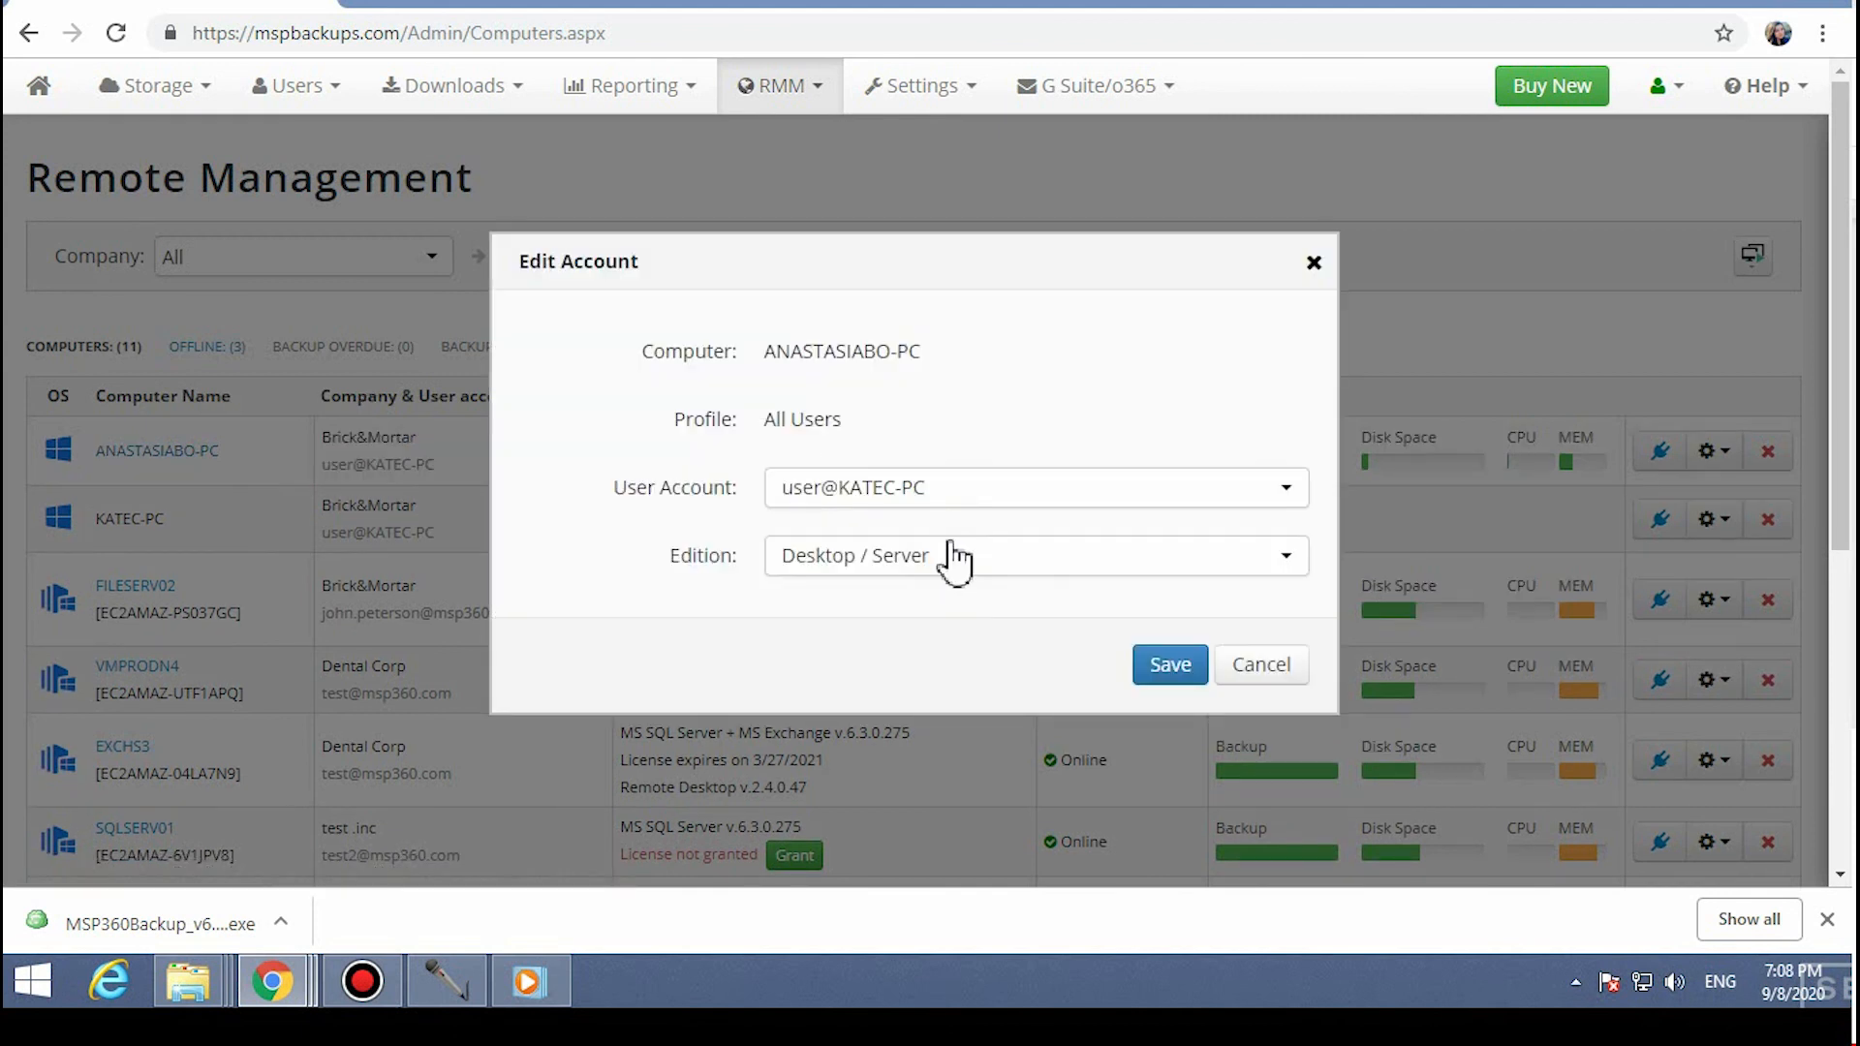
left_click(933, 498)
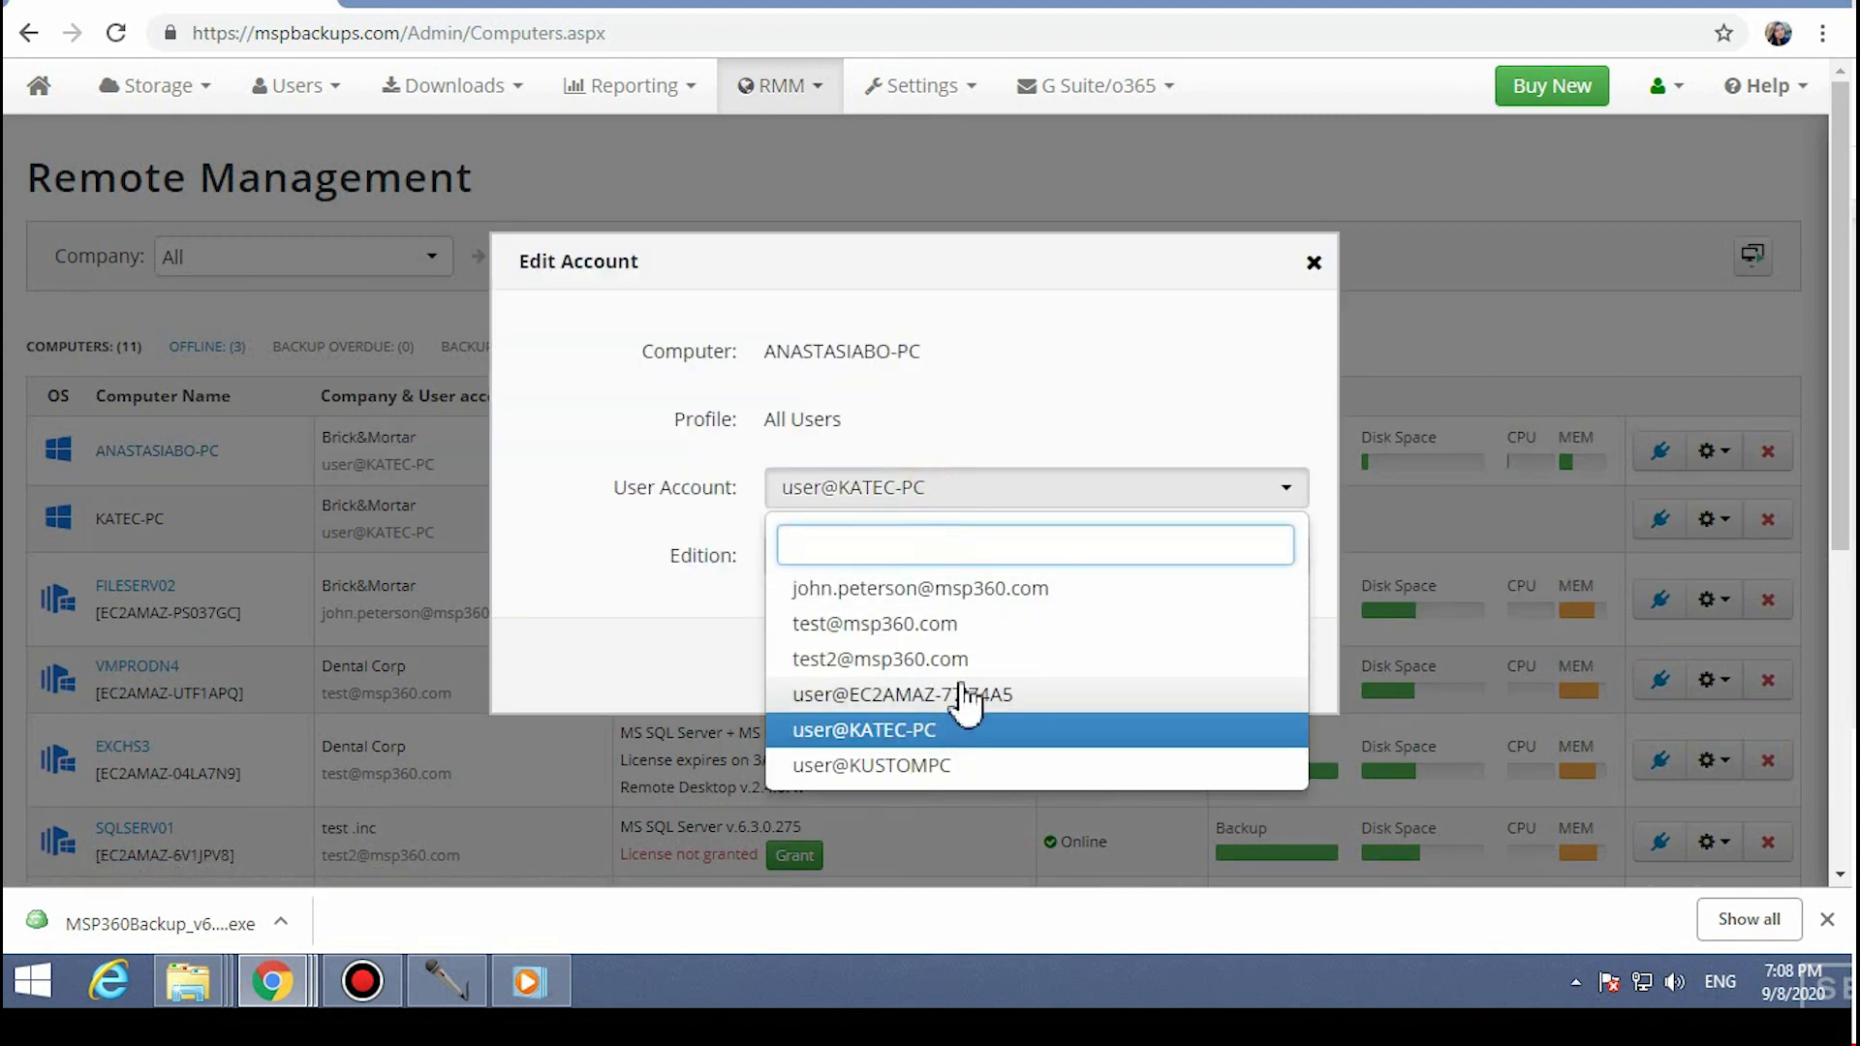
left_click(931, 625)
left_click(947, 577)
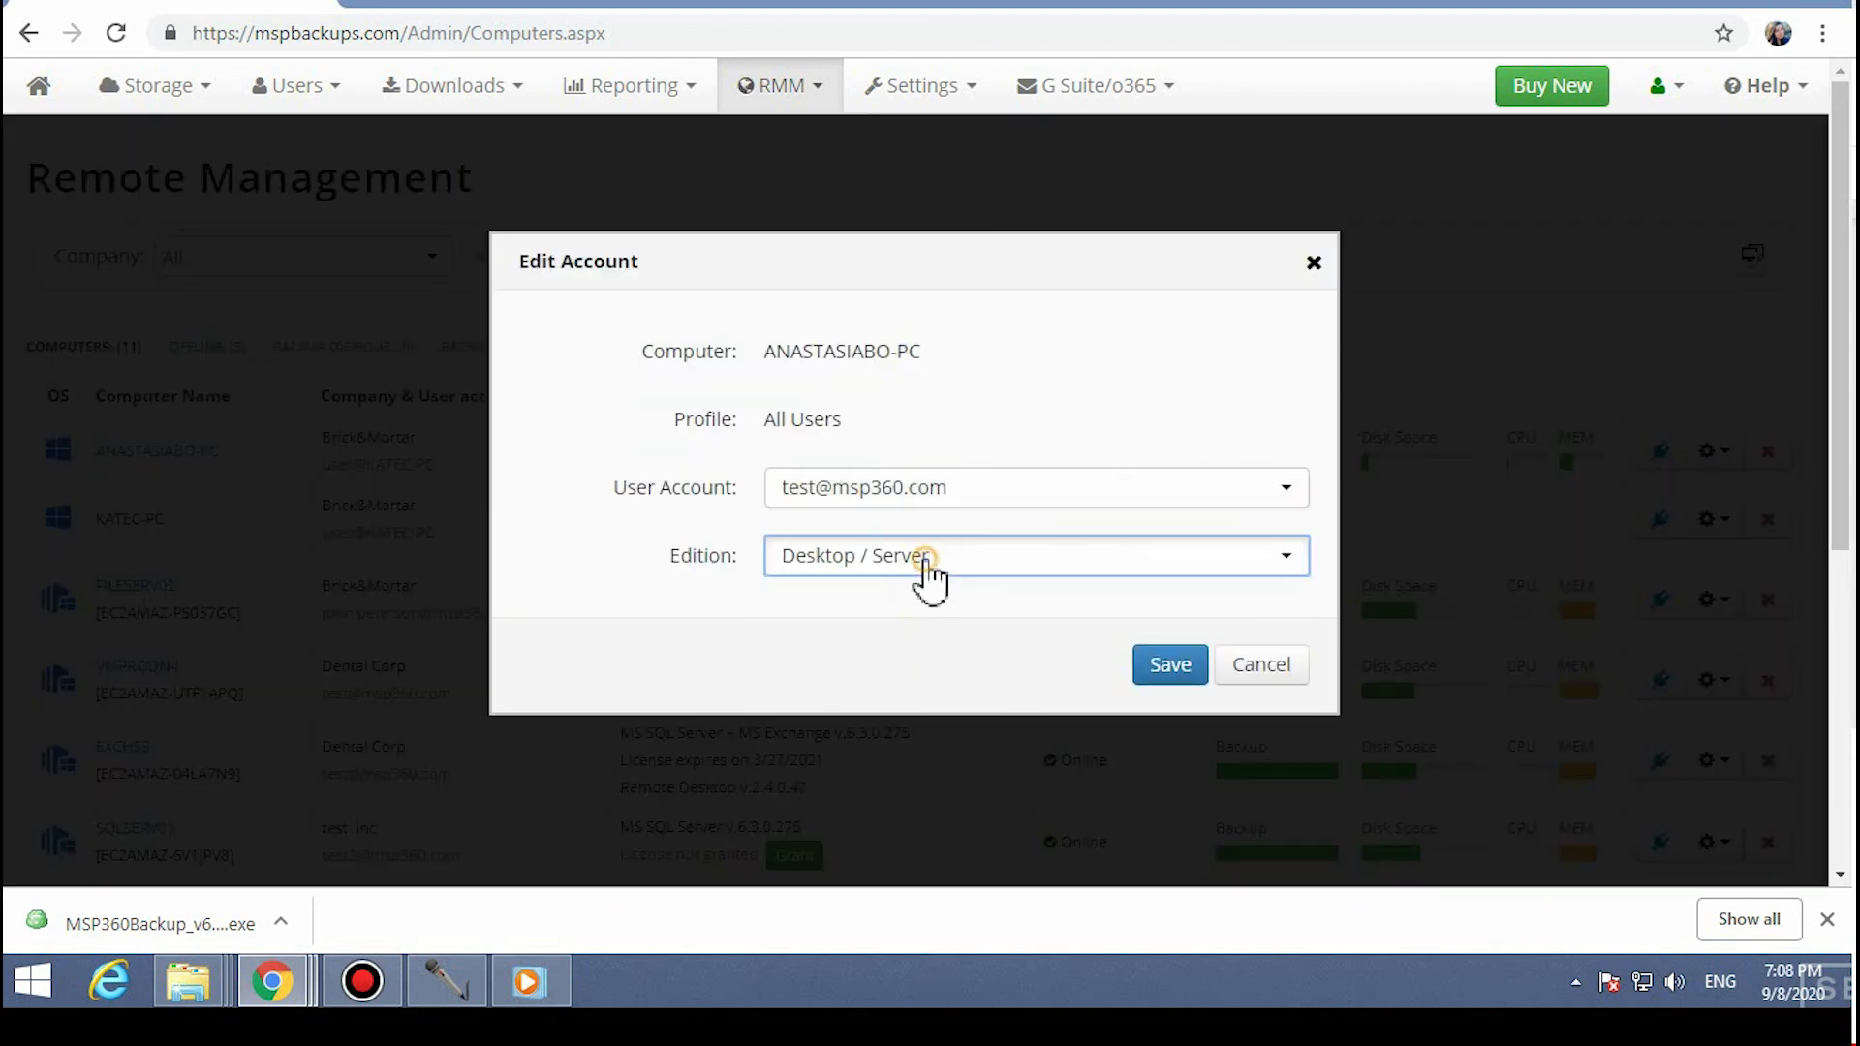
left_click(930, 599)
left_click(1168, 666)
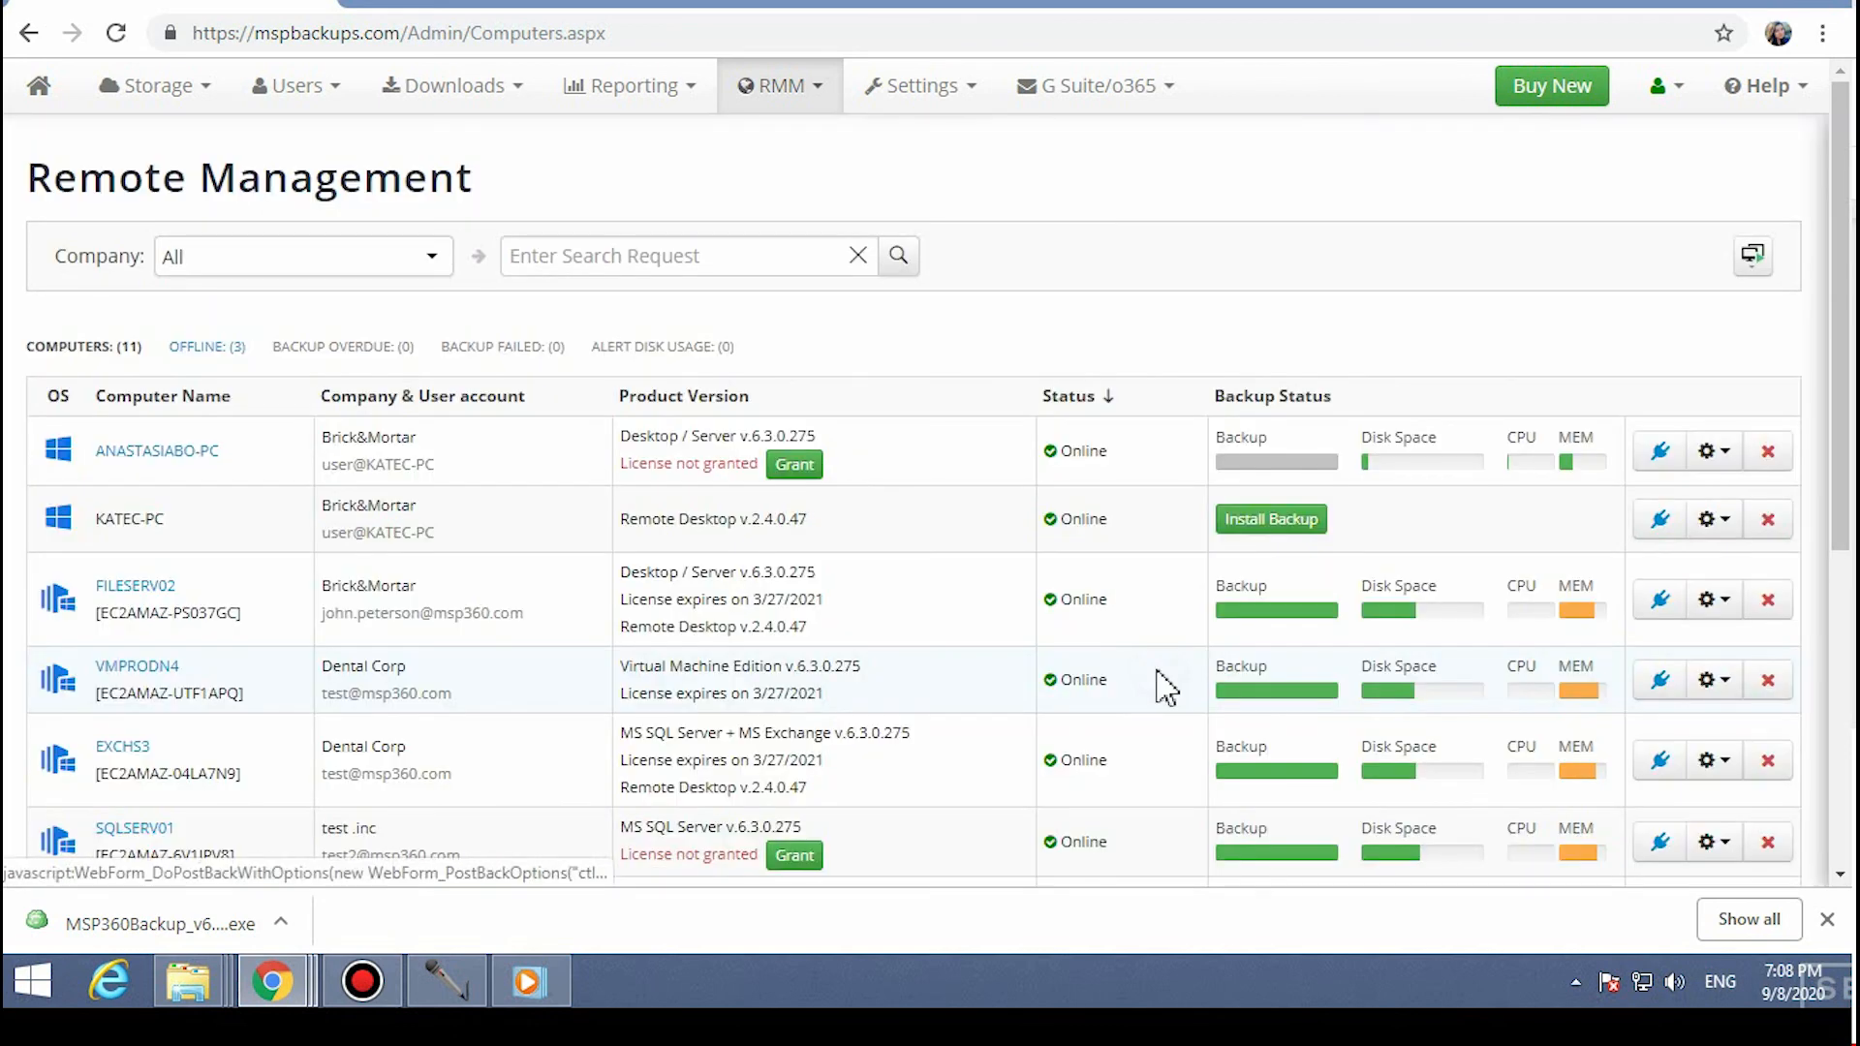